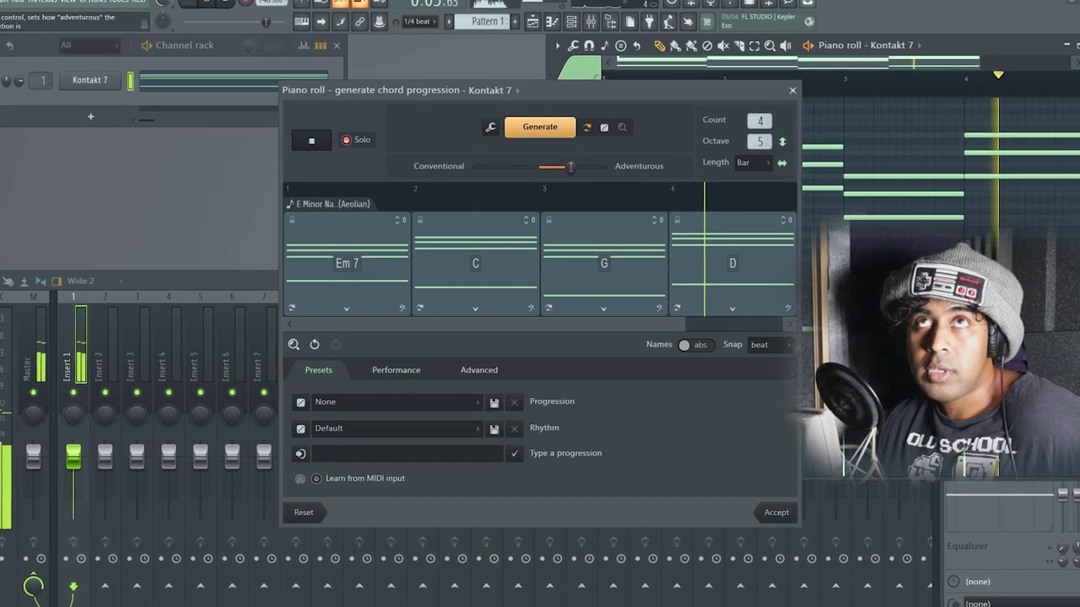
Step: Shift the style slightly toward Adventurous, generate new four-chord progressions in E minor and preview them until one fits
left_click_drag(563, 166, 573, 166)
left_click(540, 128)
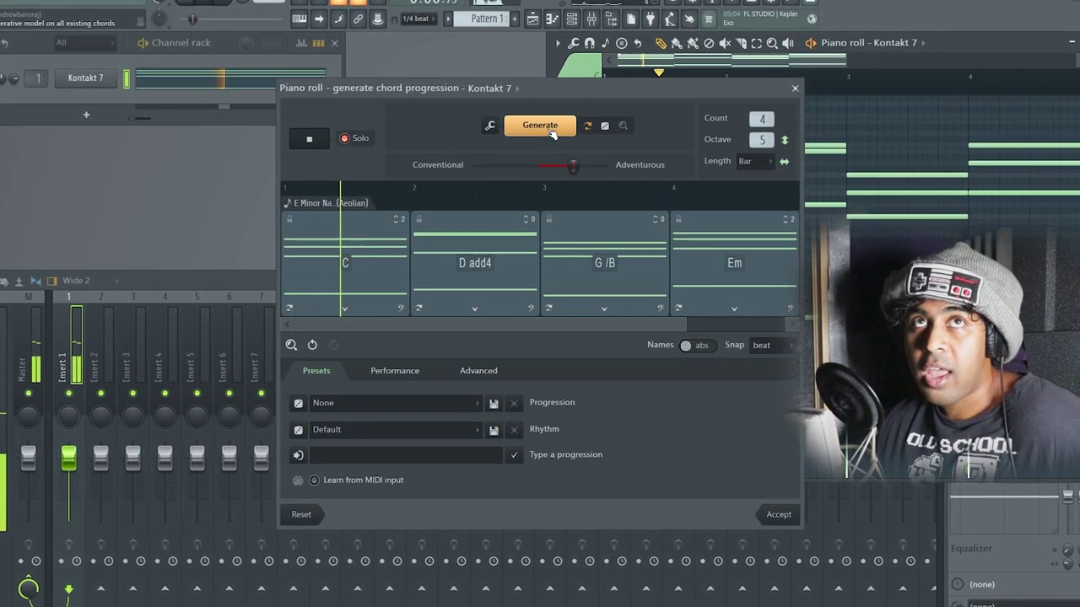
left_click(544, 128)
left_click(318, 140)
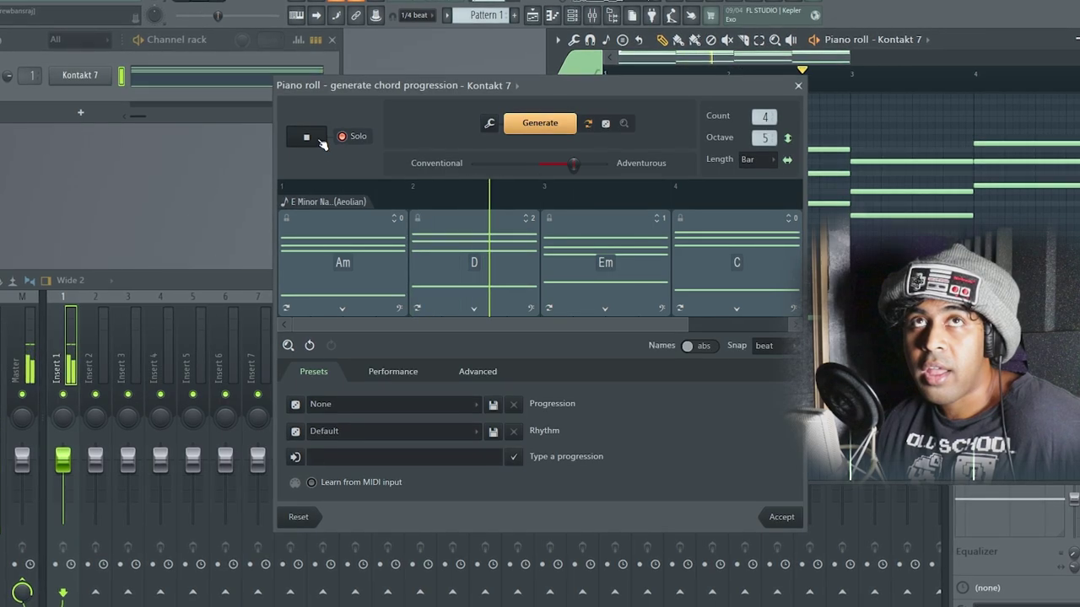
left_click(539, 123)
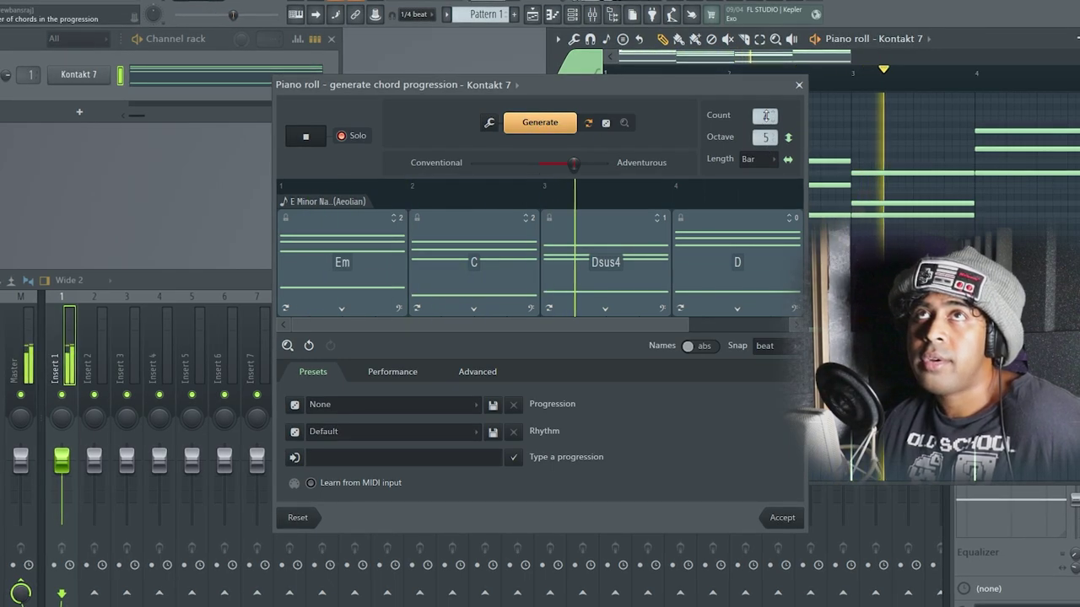
Step: Lower the chord count, restore it to 4, and set the progression's octave to 6
scroll(765, 116, "down", 1)
scroll(764, 117, "up", 1)
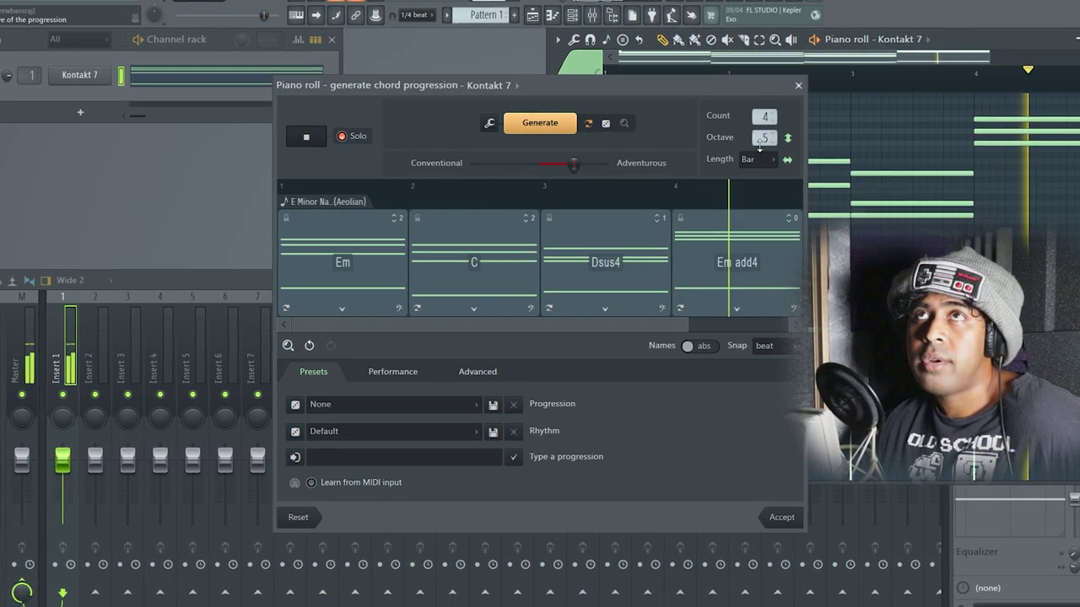
scroll(763, 137, "up", 1)
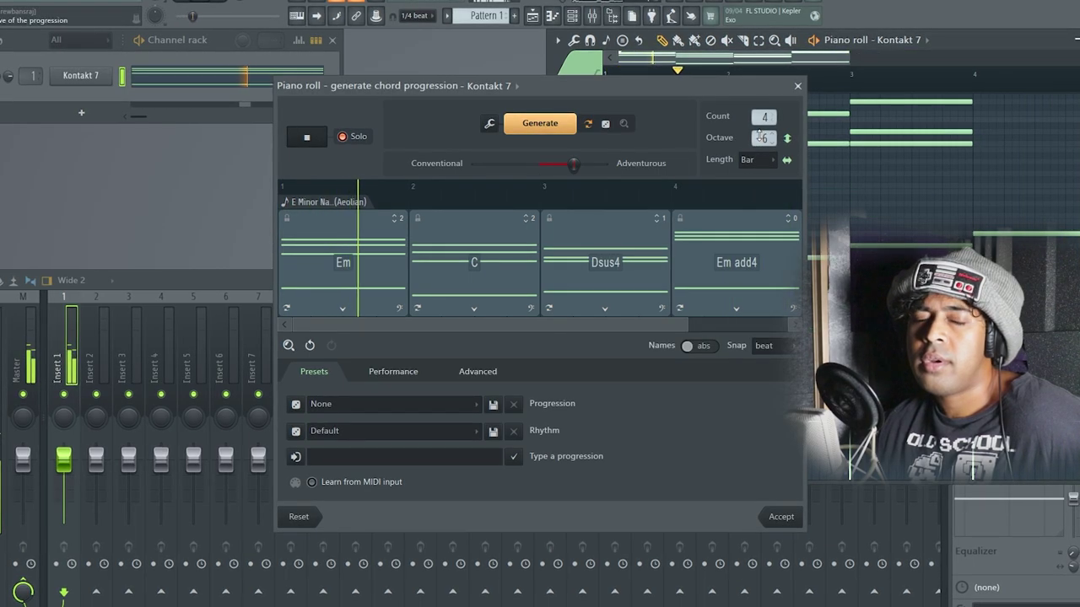
Step: Lock the first two chords and later the third, regenerating the remaining unlocked chords each time
left_click(288, 219)
left_click(417, 219)
left_click(540, 124)
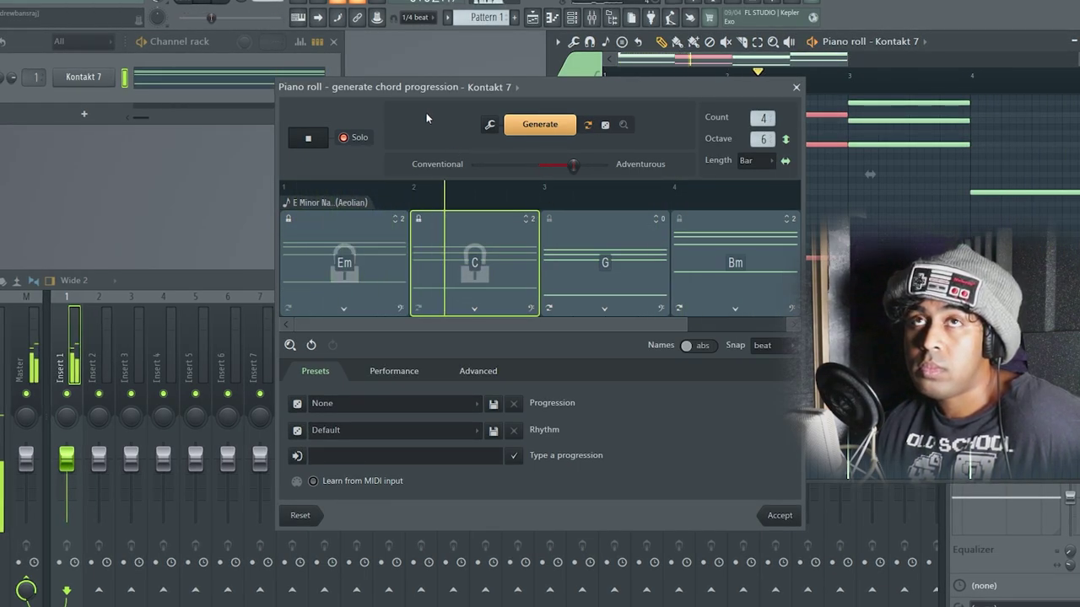
left_click(549, 219)
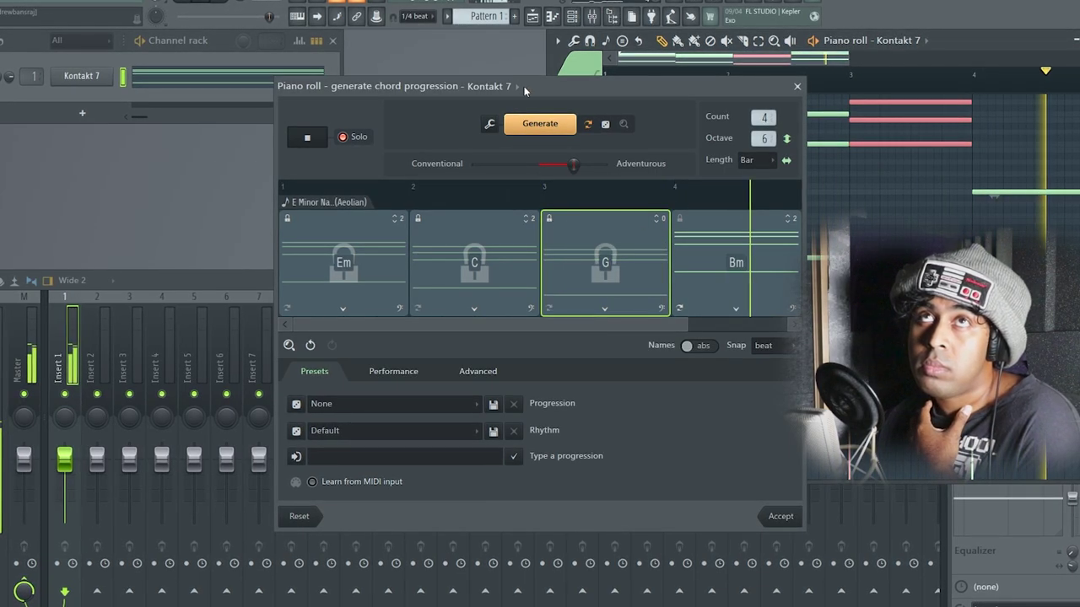
left_click(541, 127)
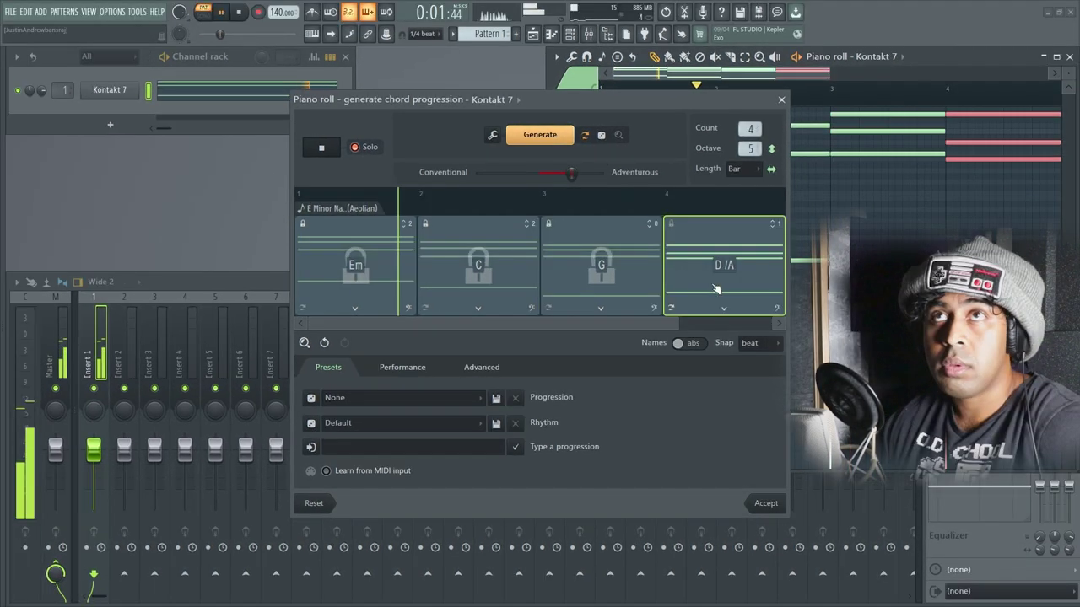
Step: Replace the progression's fourth chord with the alternative chord D
left_click(738, 311)
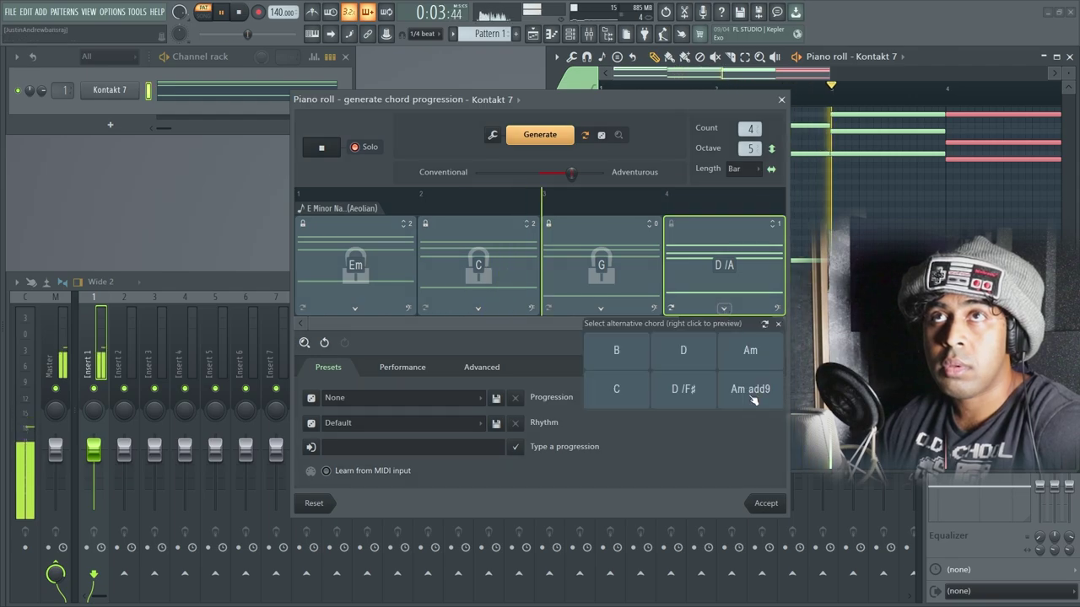
left_click(680, 346)
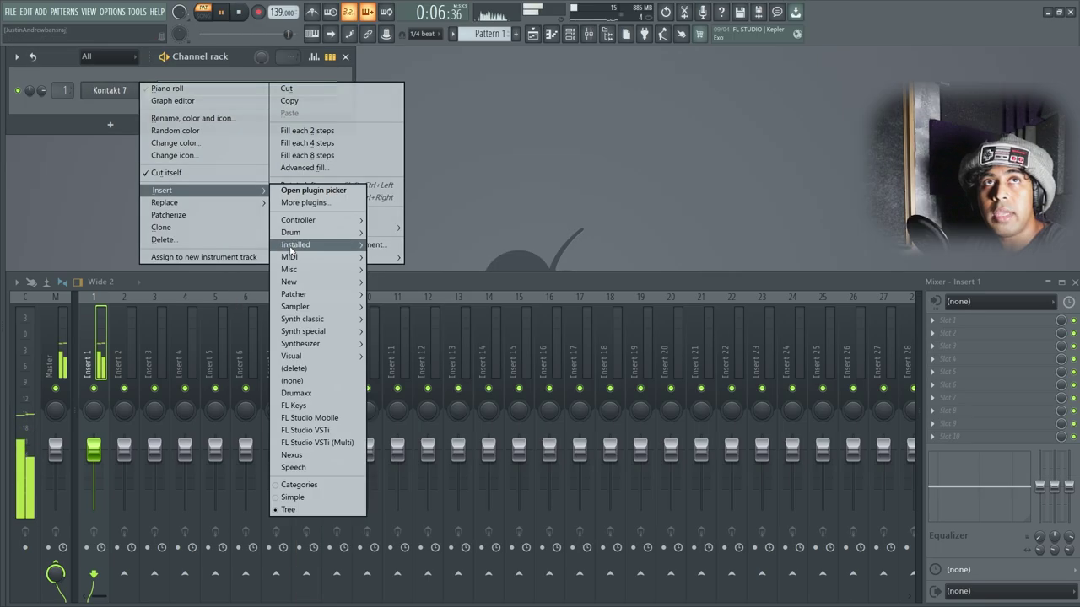
Step: Insert an Omnisphere channel from the installed plugins next to Kontakt 7
mouse_move(338, 245)
mouse_move(435, 290)
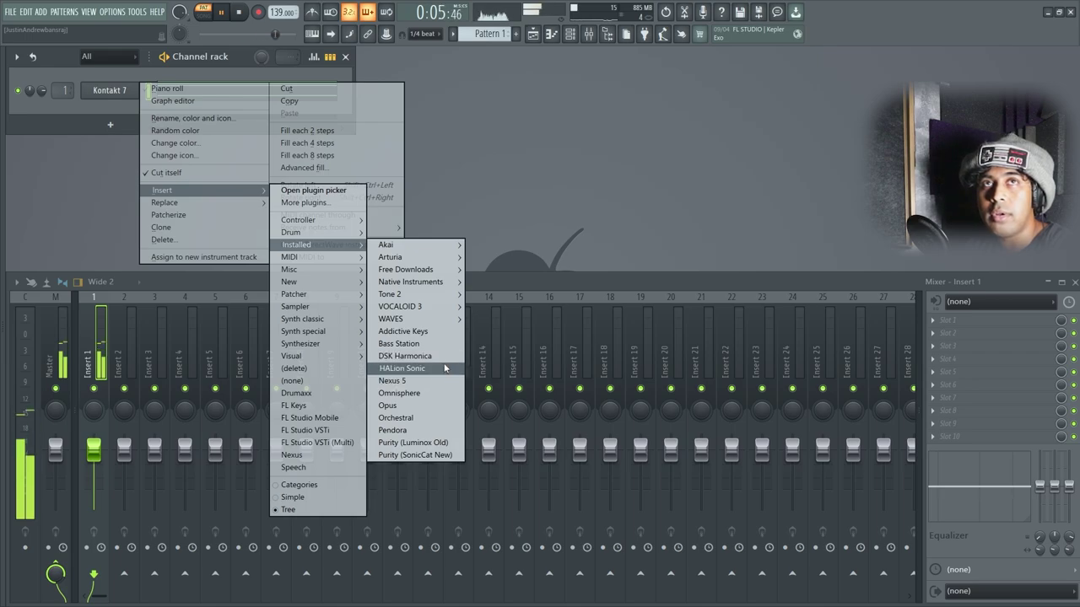
left_click(400, 393)
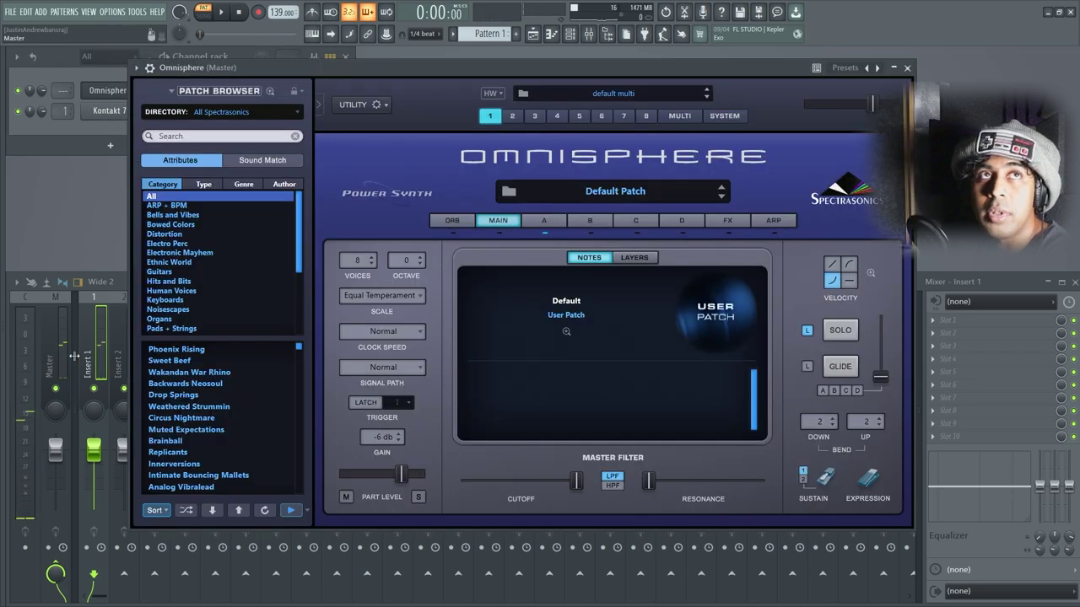
Step: Set Auto-Tune Artist's input type on the Lead Vocals track to Low Male and close the plugin
left_click(74, 356)
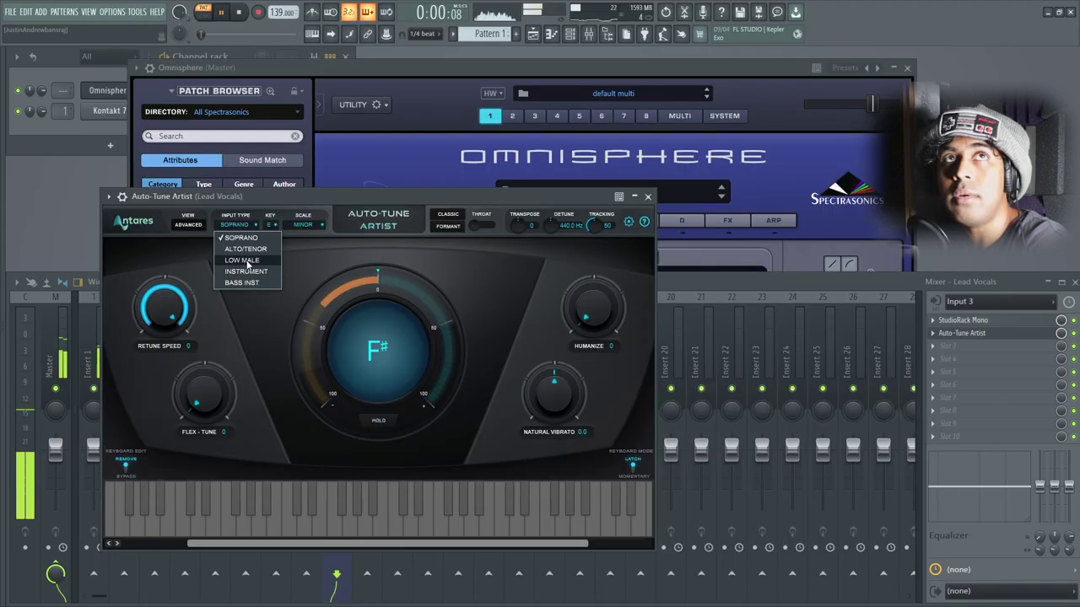
left_click(245, 261)
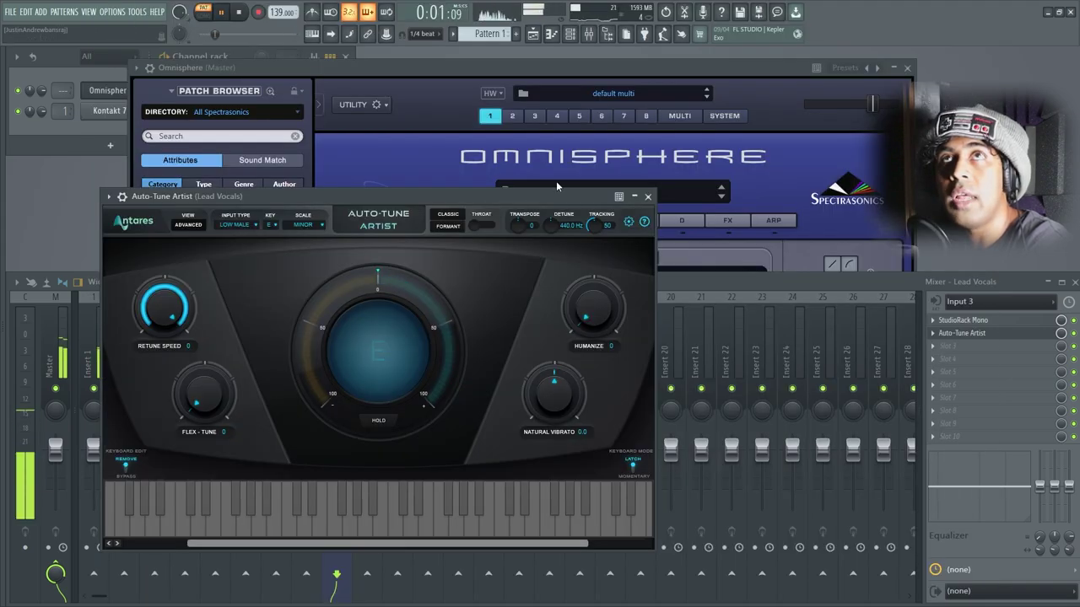
left_click(648, 197)
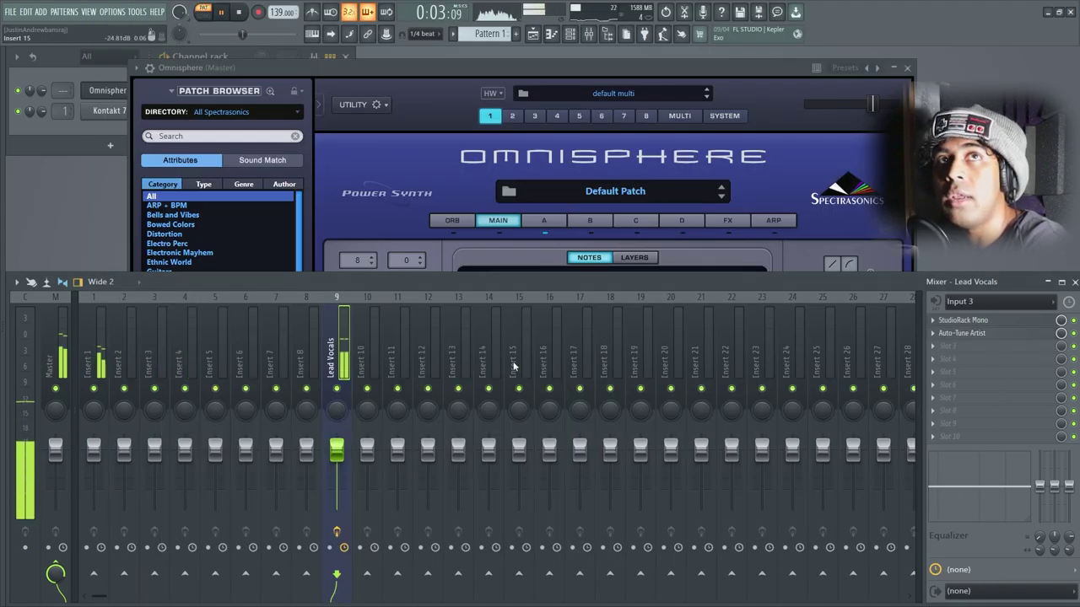
Step: Load the Vocal Reverb Send mixer track state onto Insert 10
right_click(371, 355)
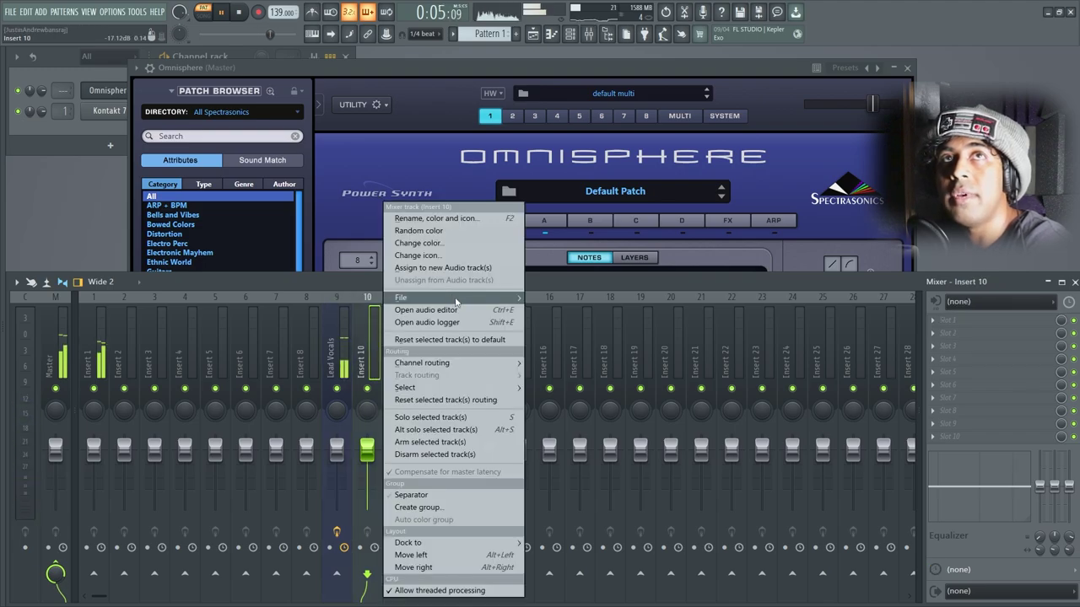
mouse_move(454, 299)
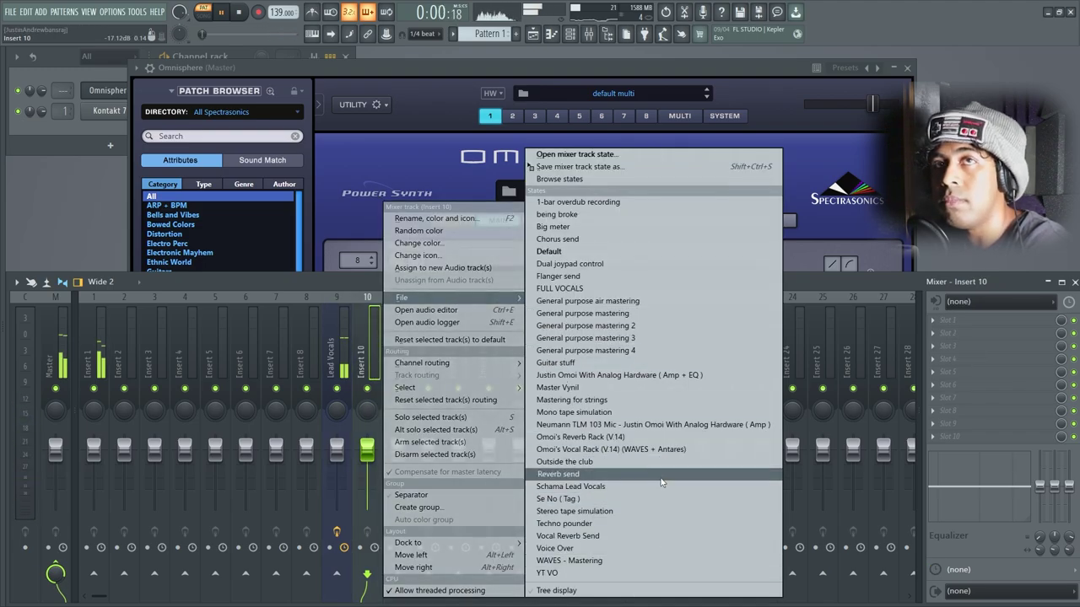
left_click(688, 540)
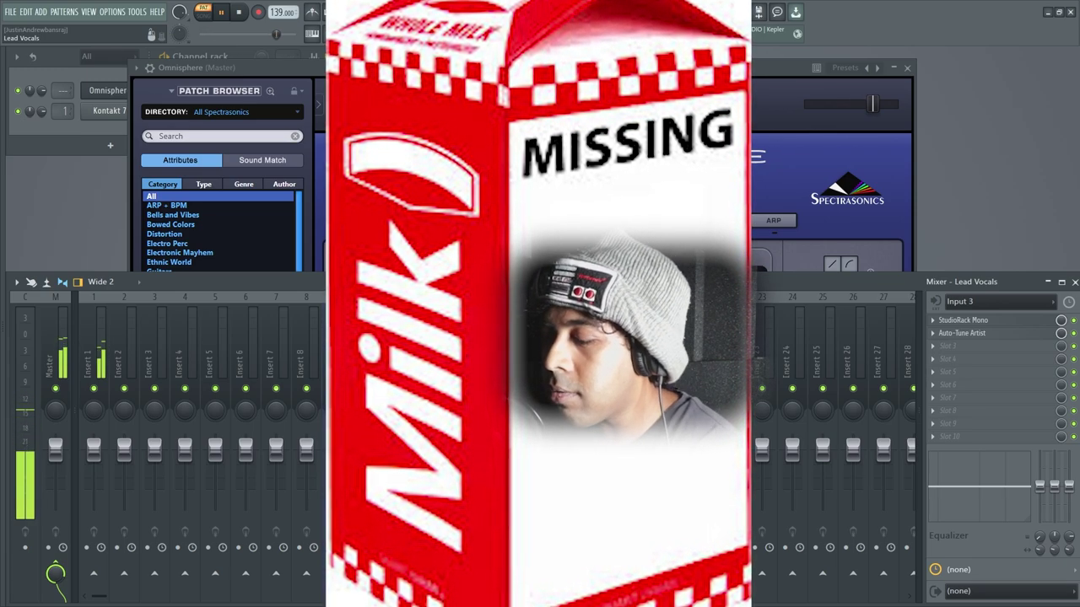
Step: Stop playback and select the Lead Vocals mixer track
key("space")
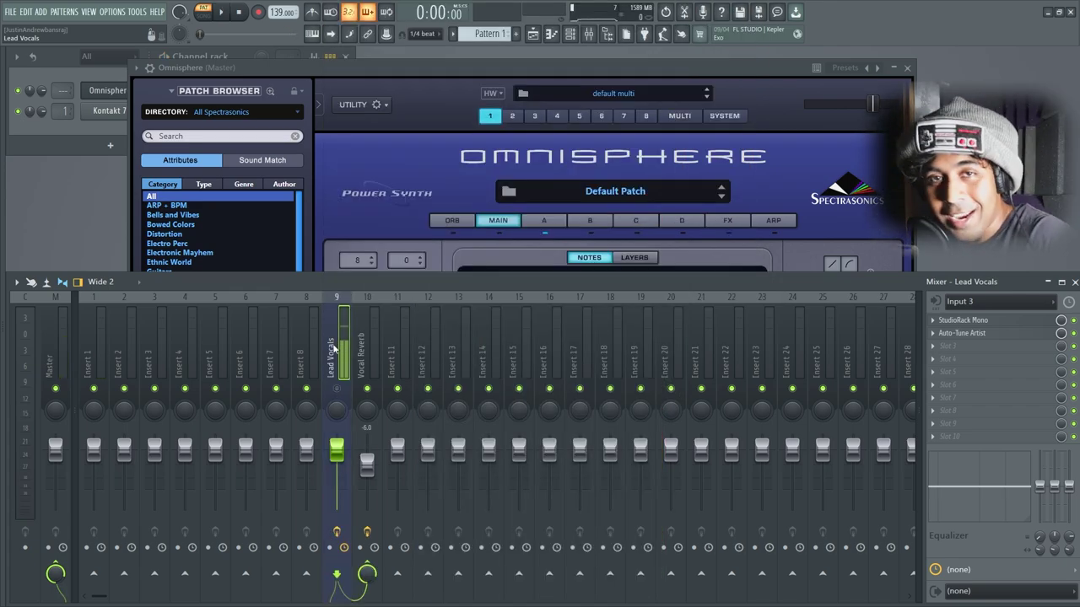
left_click(276, 354)
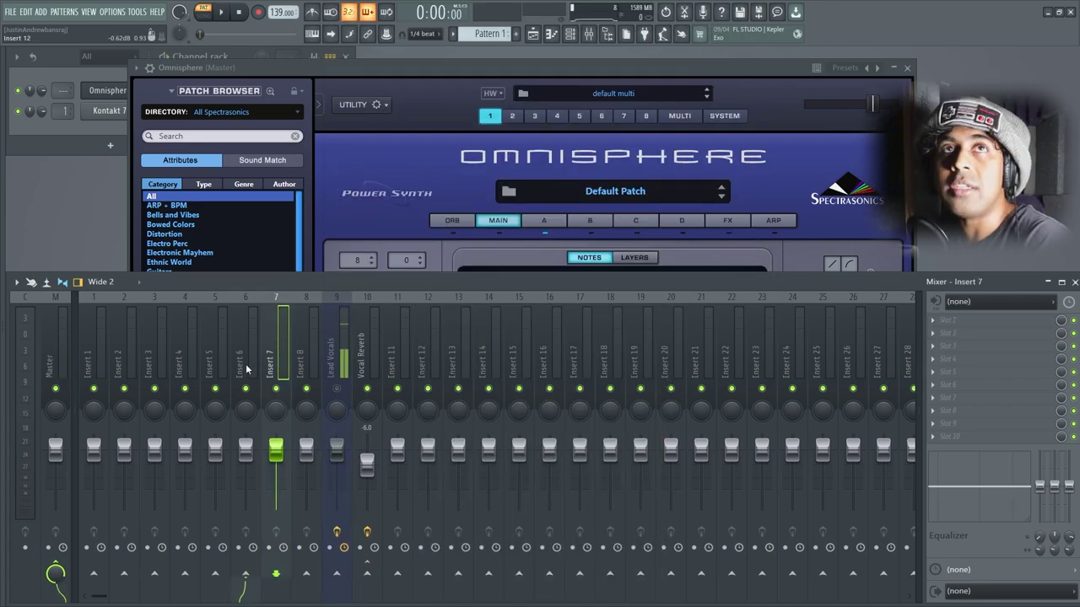
left_click(364, 354)
left_click(338, 352)
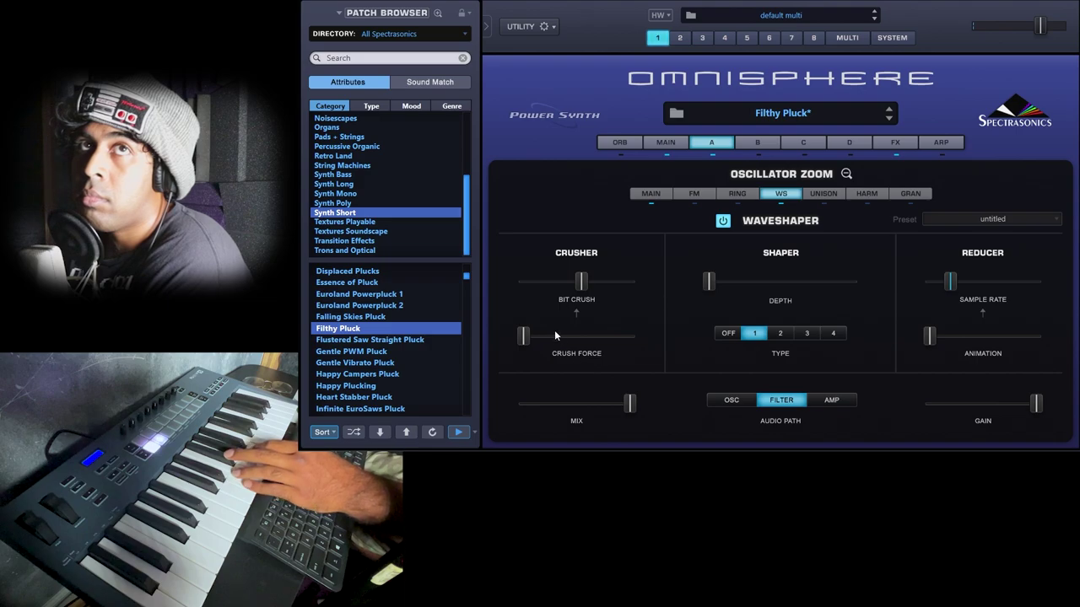
Step: Set the Crush Force of Omnisphere layer A's waveshaper to about 0.044 and its audio path to Filter
left_click_drag(527, 335, 536, 338)
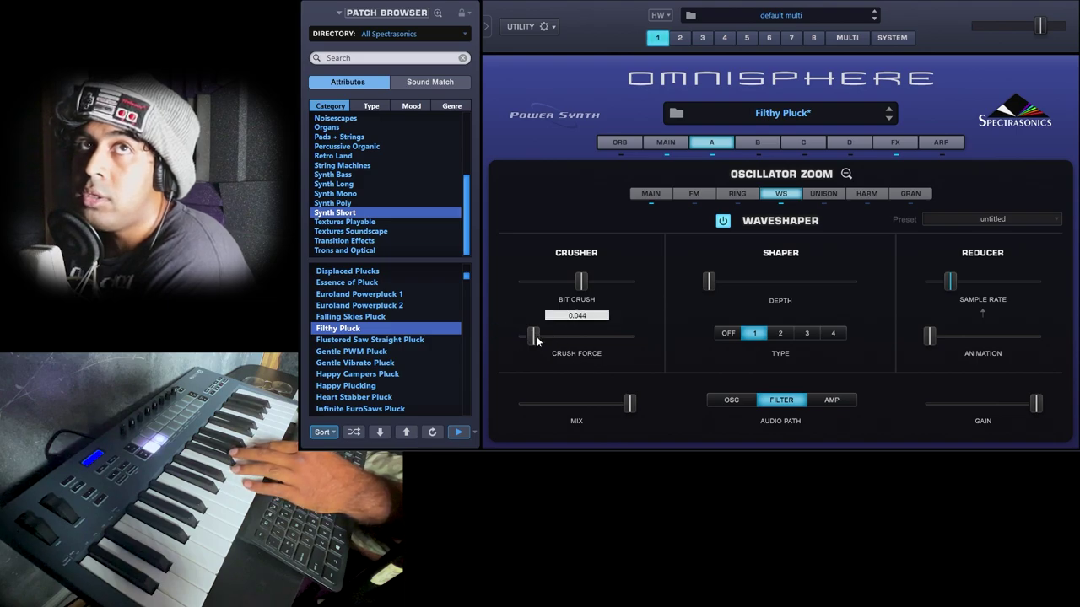
left_click(780, 402)
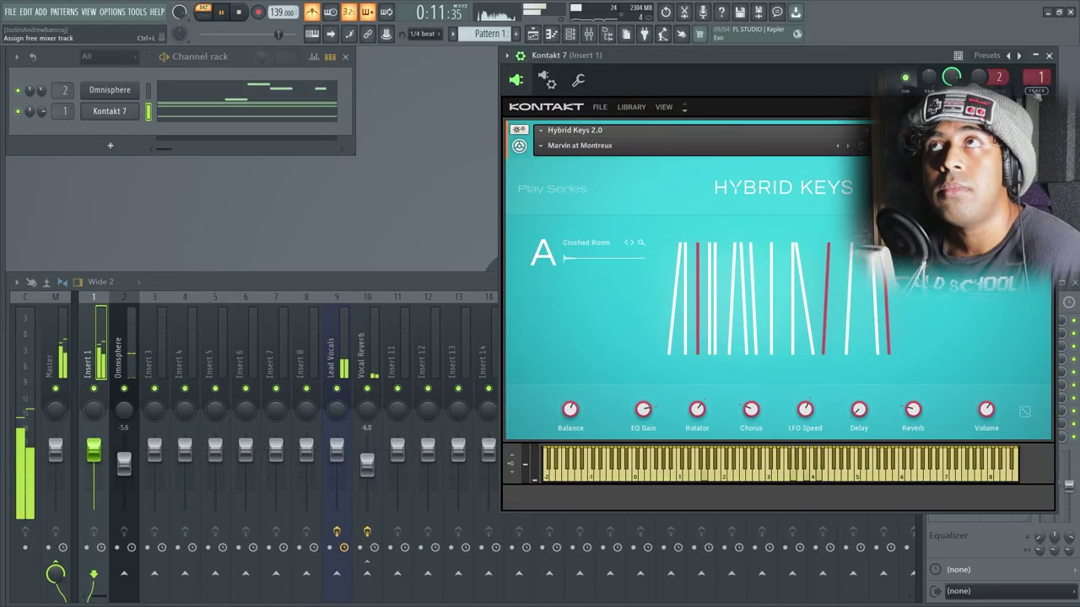
Step: Close the Kontakt 7 window and reorder the mixer so Kontakt 7 is on track 2 and Omnisphere on track 3
key("Escape")
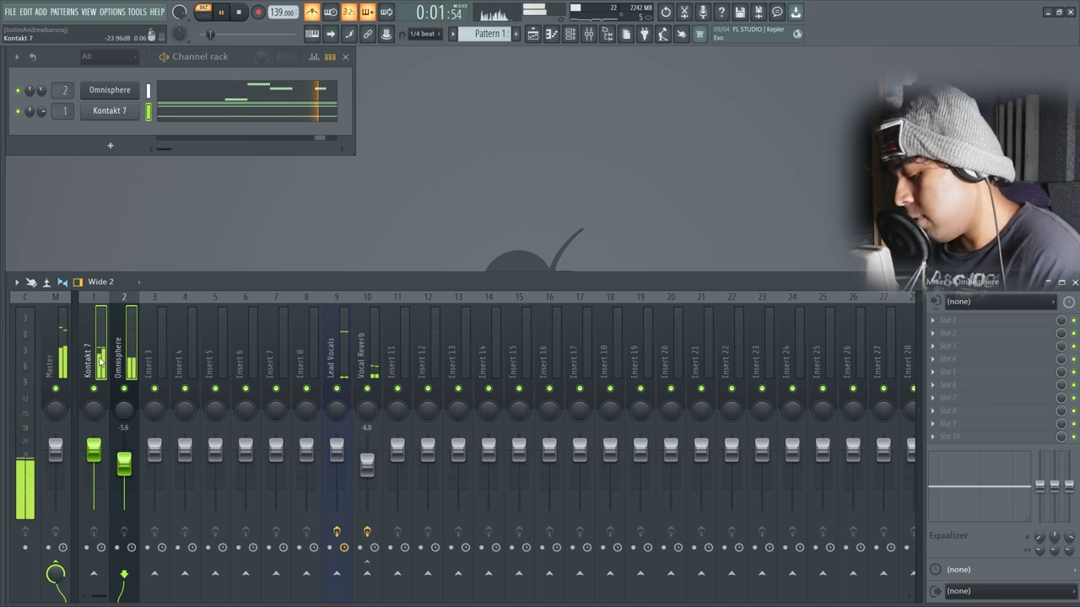
scroll(99, 361, "down", 2)
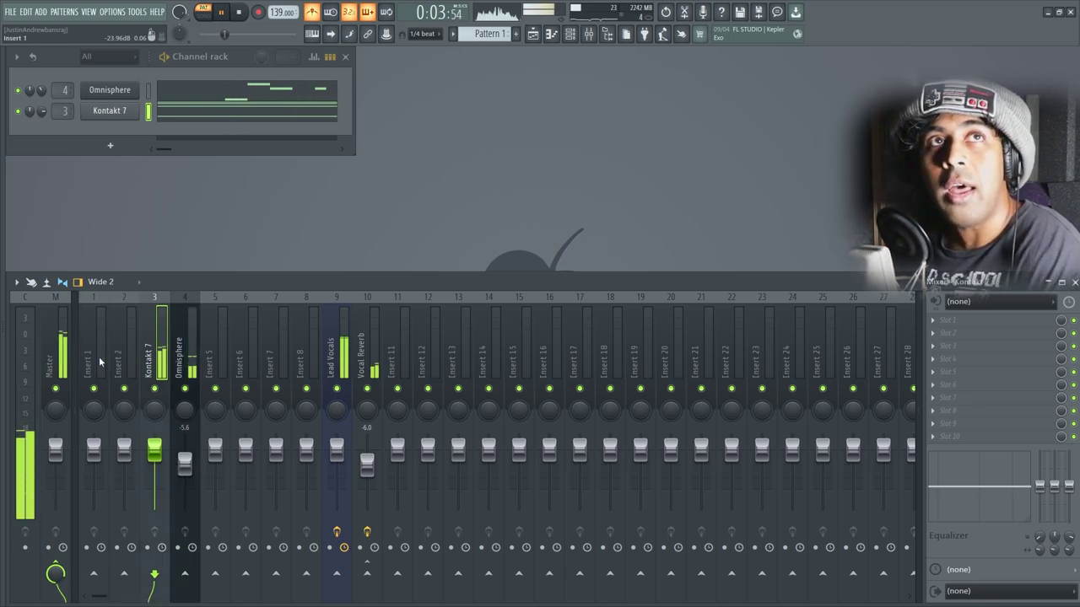
scroll(99, 356, "up", 3)
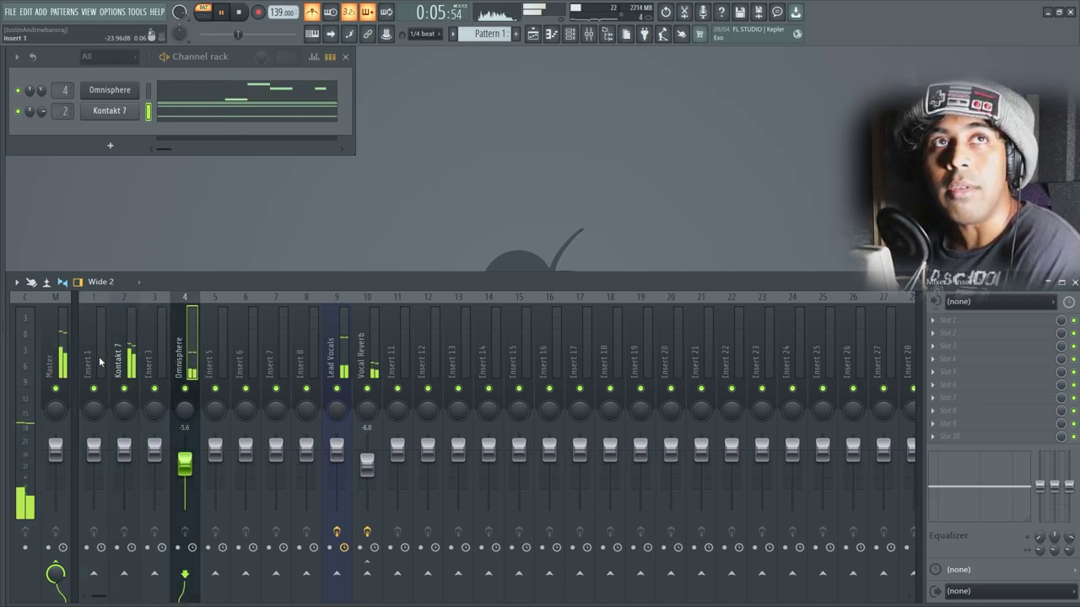
scroll(99, 356, "up", 2)
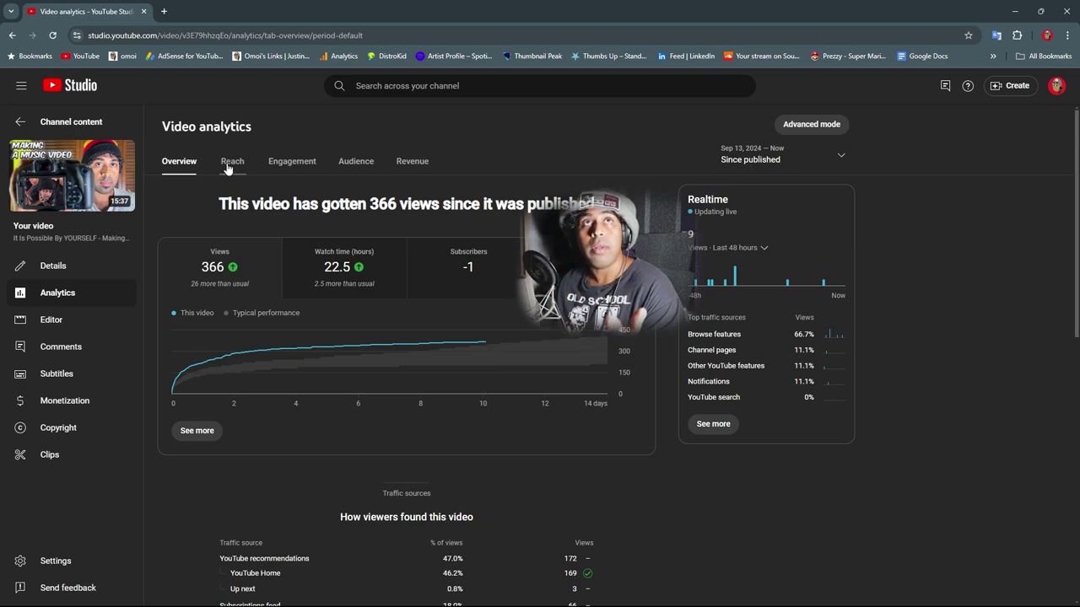
Step: Examine the music video's impressions and click-through rate in the Reach analytics of YouTube Studio
left_click(229, 164)
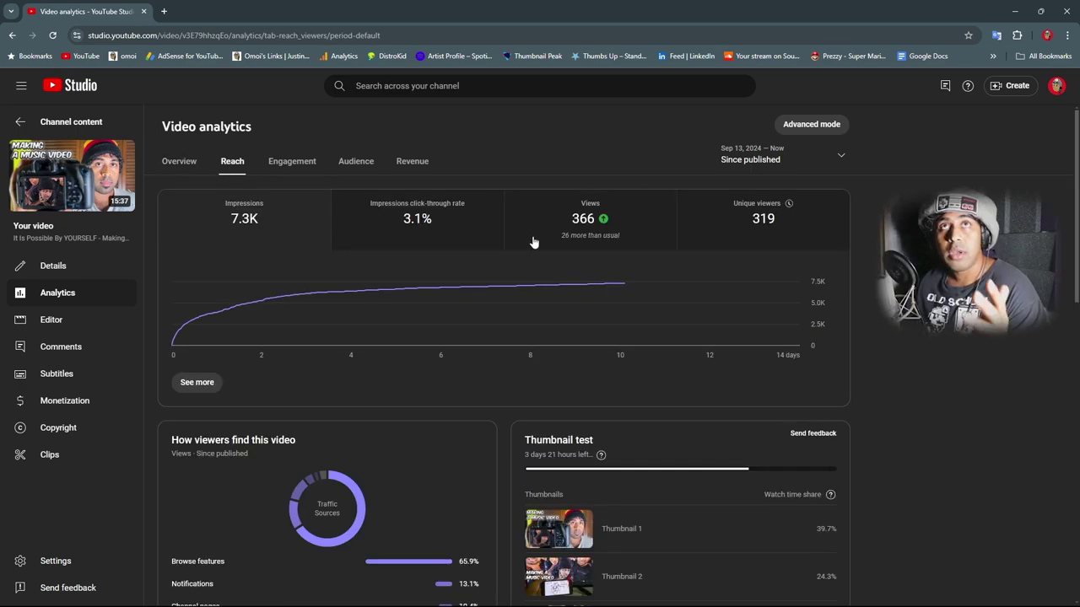
left_click(420, 242)
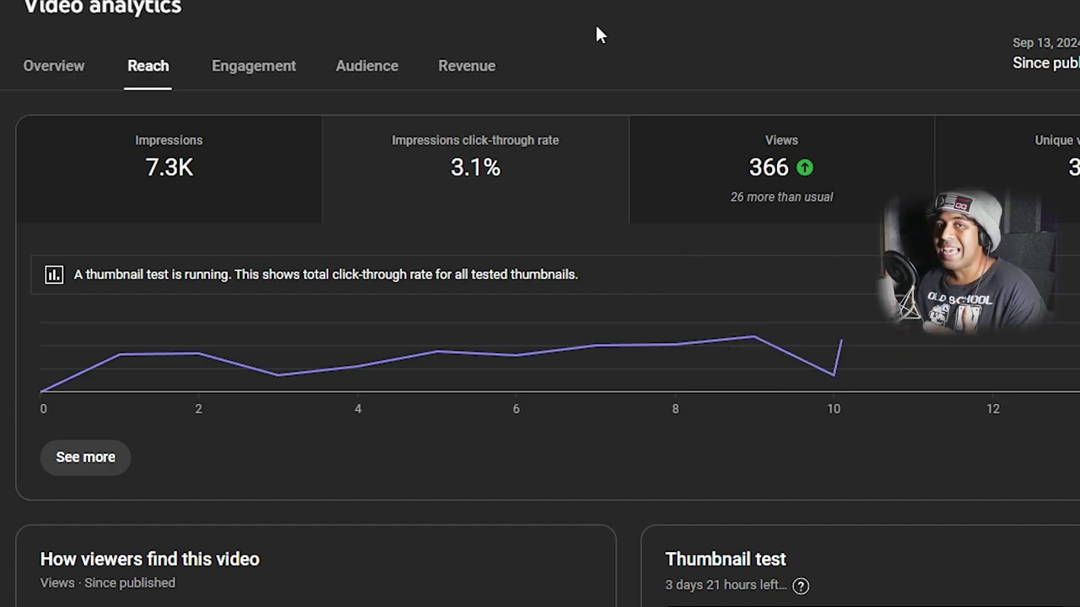
left_click(185, 193)
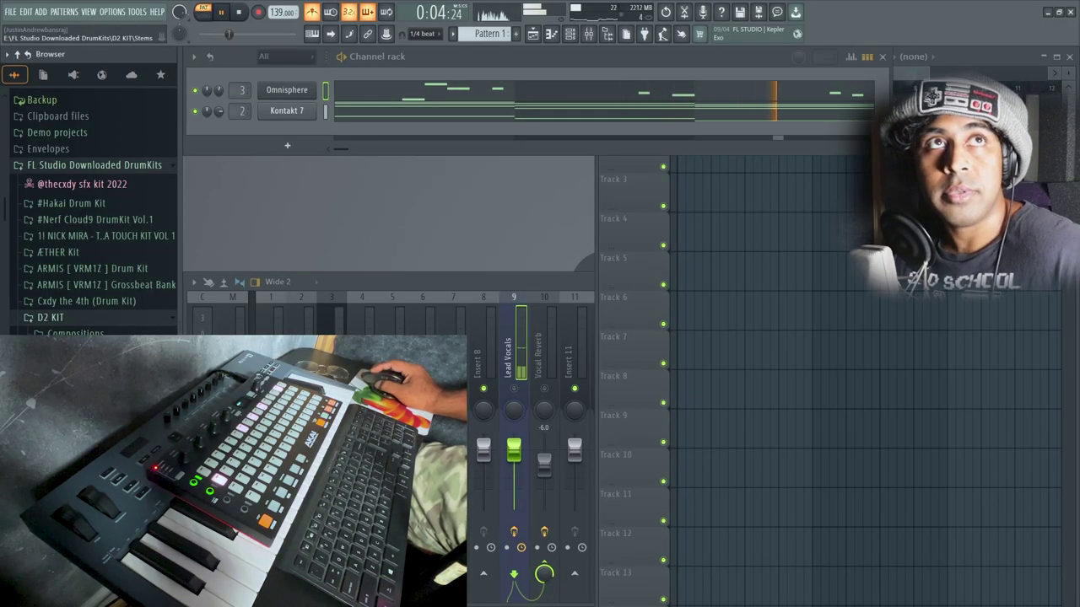
Step: Look through the downloaded drum kits in the browser and collapse the Stems and D2 KIT folders
scroll(80, 275, "down", 6)
scroll(80, 275, "up", 5)
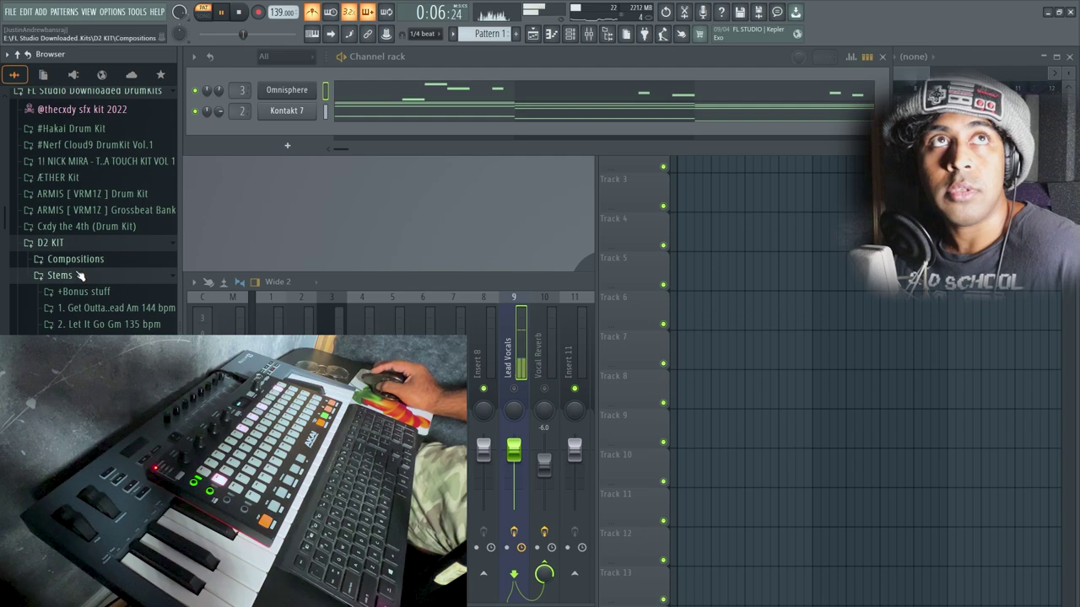
left_click(80, 275)
left_click(79, 245)
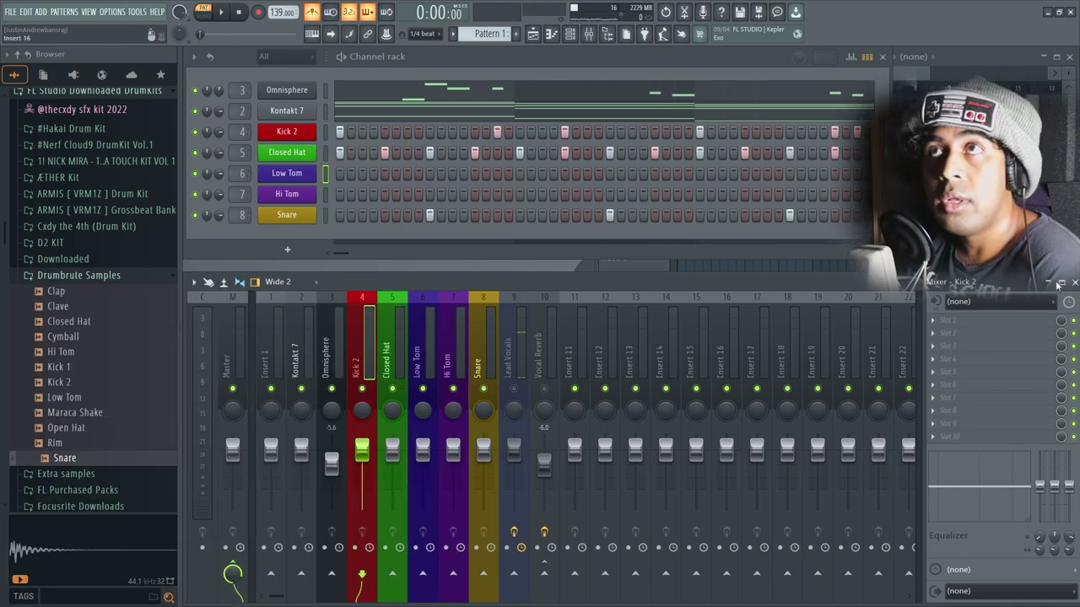
Step: Load Smack Attack Stereo on the Kick 2 mixer track, audition it during playback and close the plugin
left_click(974, 326)
left_click(793, 268)
key("space")
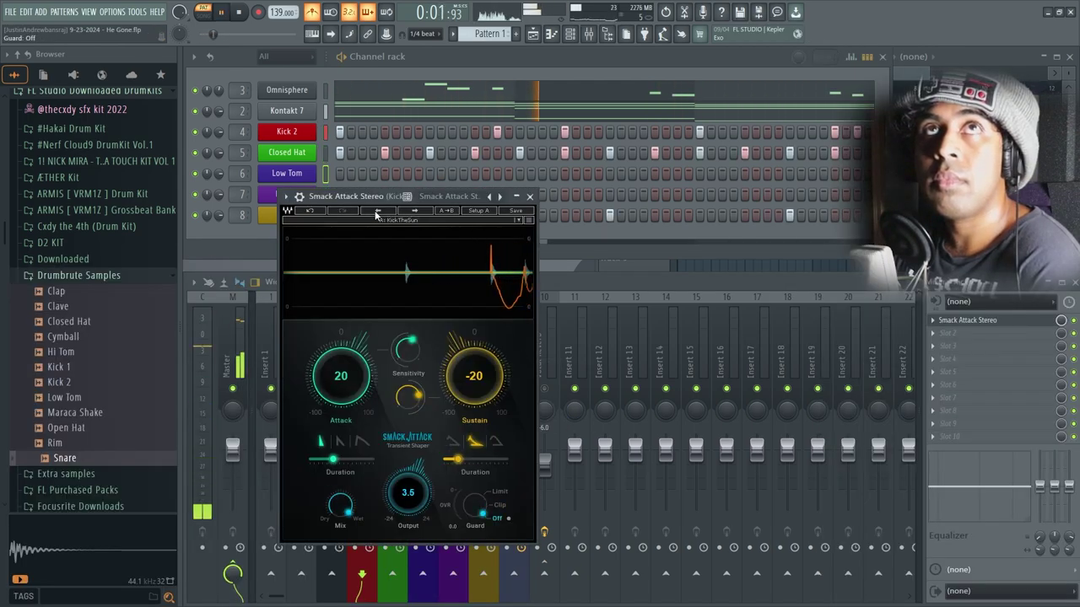
key("Escape")
Step: Apply the Drum Group preset to the CLA-3A Stereo compressor on the Snare mixer track
left_click(397, 350)
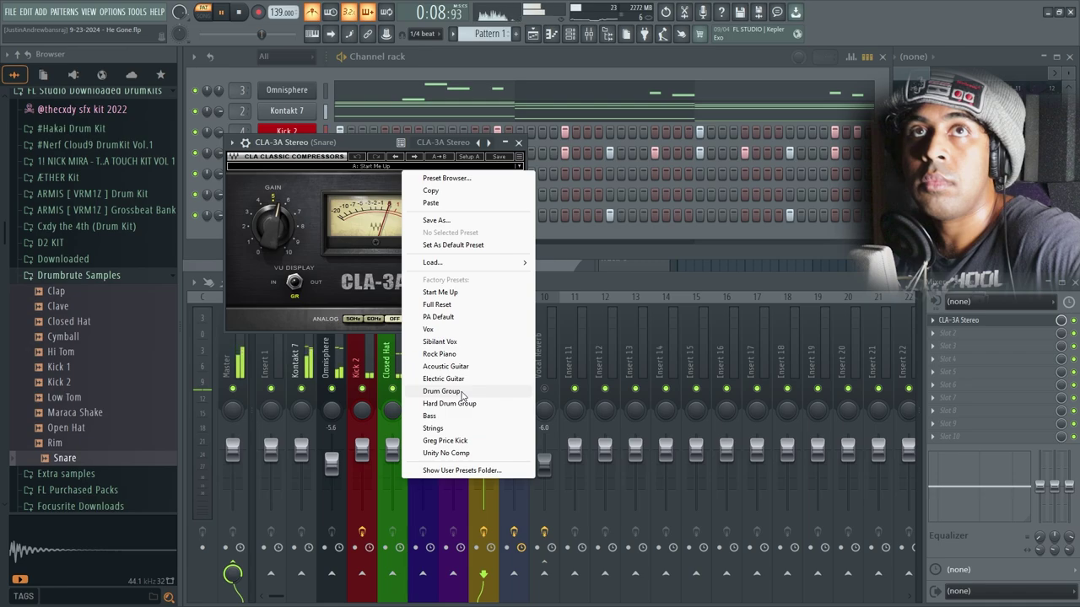
left_click(442, 392)
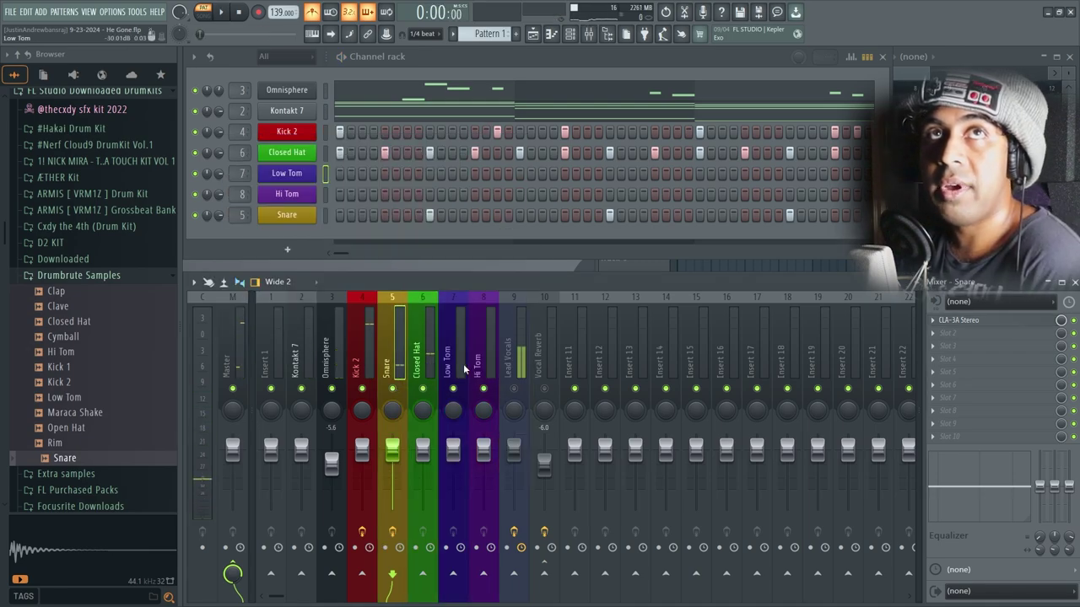
Step: Move the Snare mixer track ahead of Kick 2 and add the bassdrum_024 sample as a channel below Kick 2
key("alt+Left")
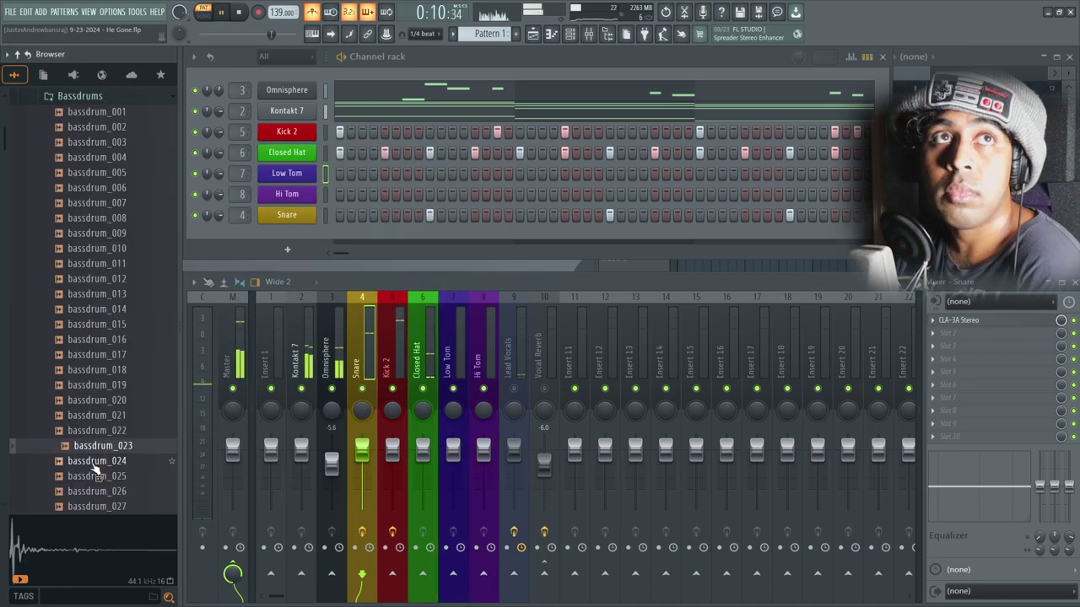
left_click(97, 462)
left_click_drag(316, 214, 321, 152)
Step: Copy the Kick 2 step pattern into the bassdrum_024 channel and play the pattern
right_click(315, 130)
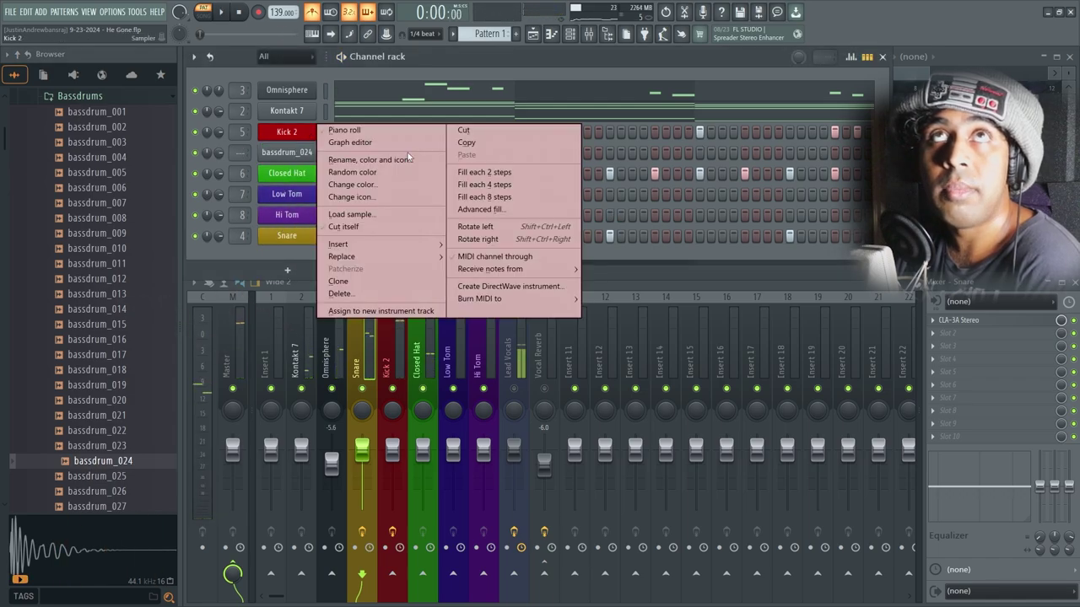
left_click(480, 131)
right_click(286, 153)
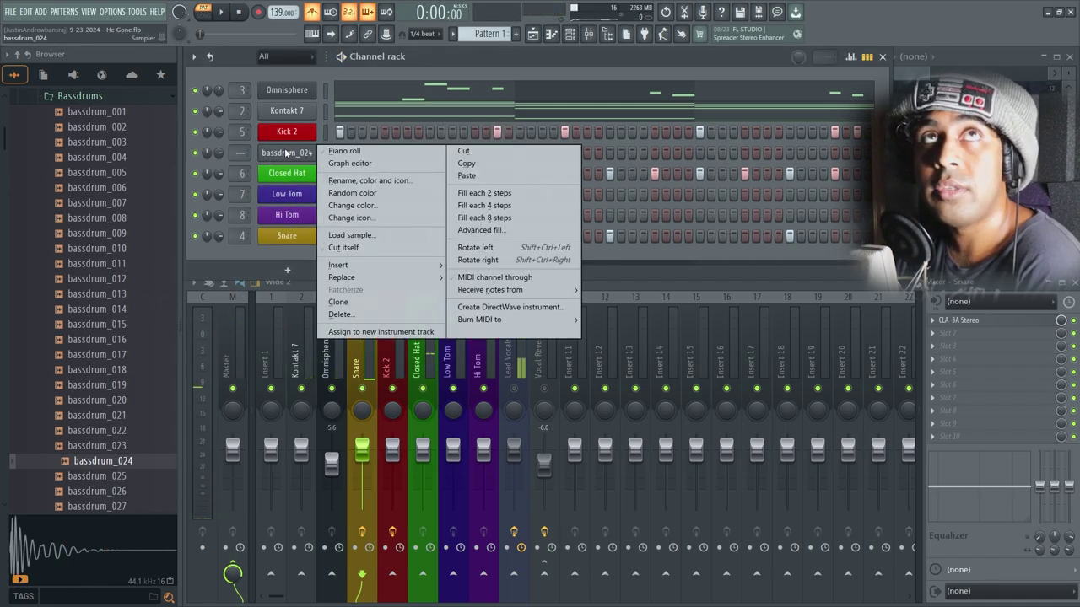
left_click(496, 176)
key("space")
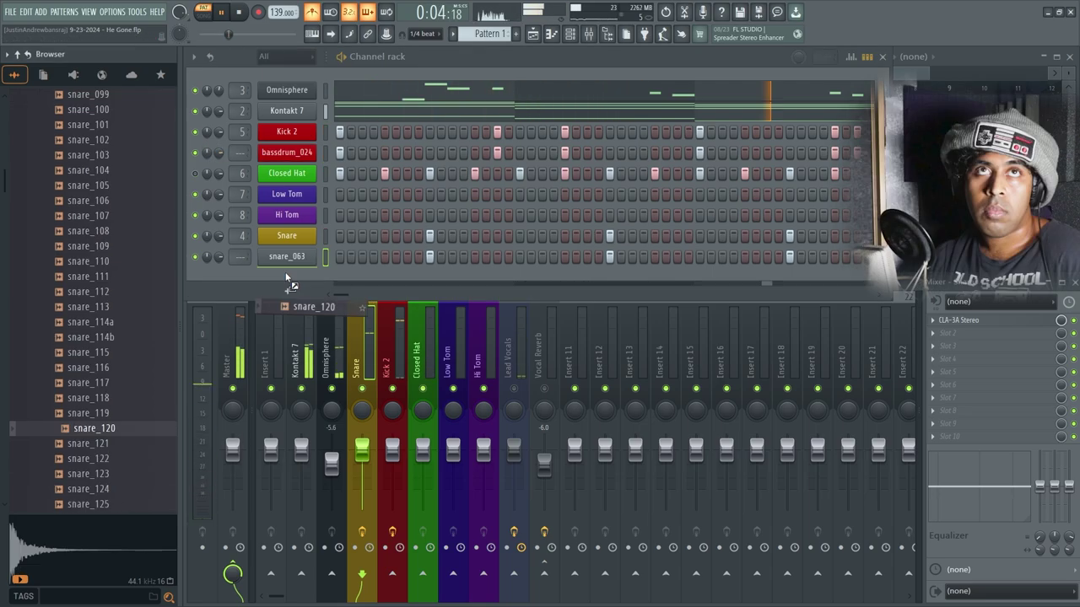
Step: Add snare_120 as a channel below snare_063 with the snare's step pattern and lower its channel volume
left_click_drag(312, 291, 302, 277)
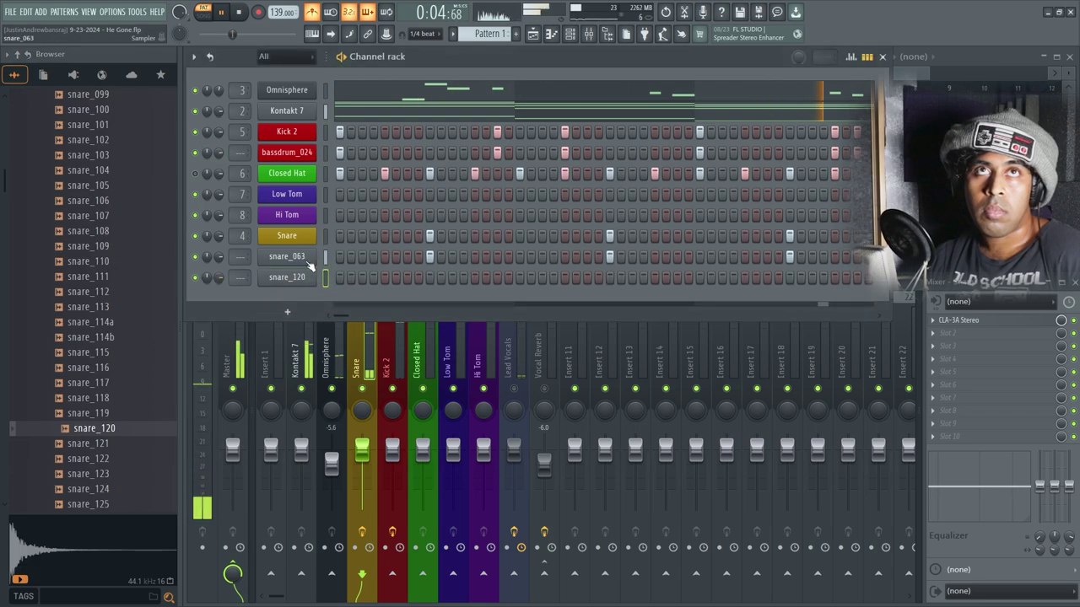
right_click(302, 276)
key("Escape")
right_click(302, 276)
left_click(498, 294)
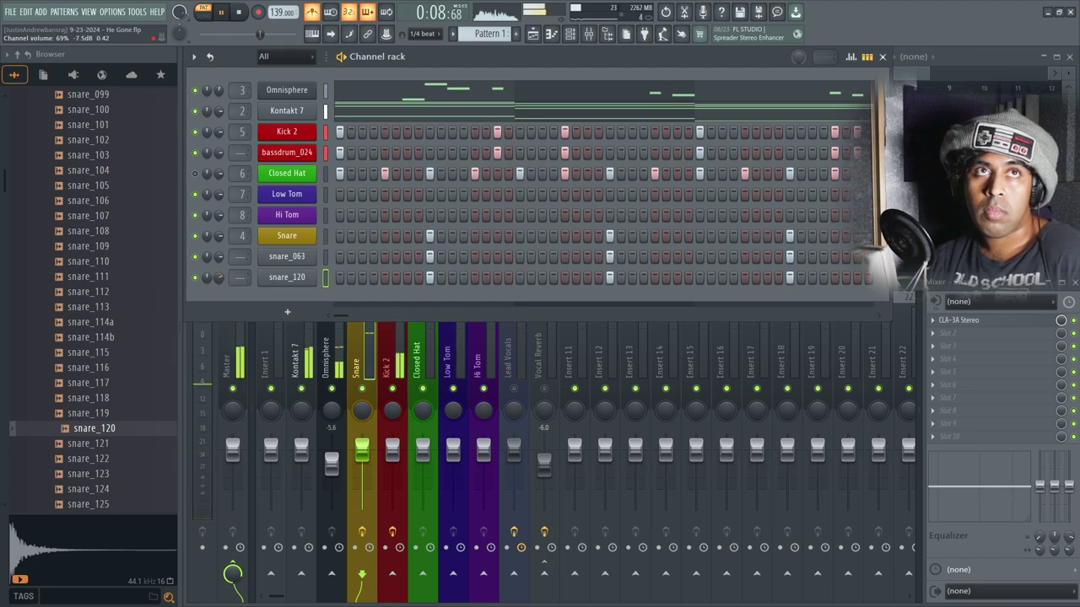
scroll(126, 374, "down", 7)
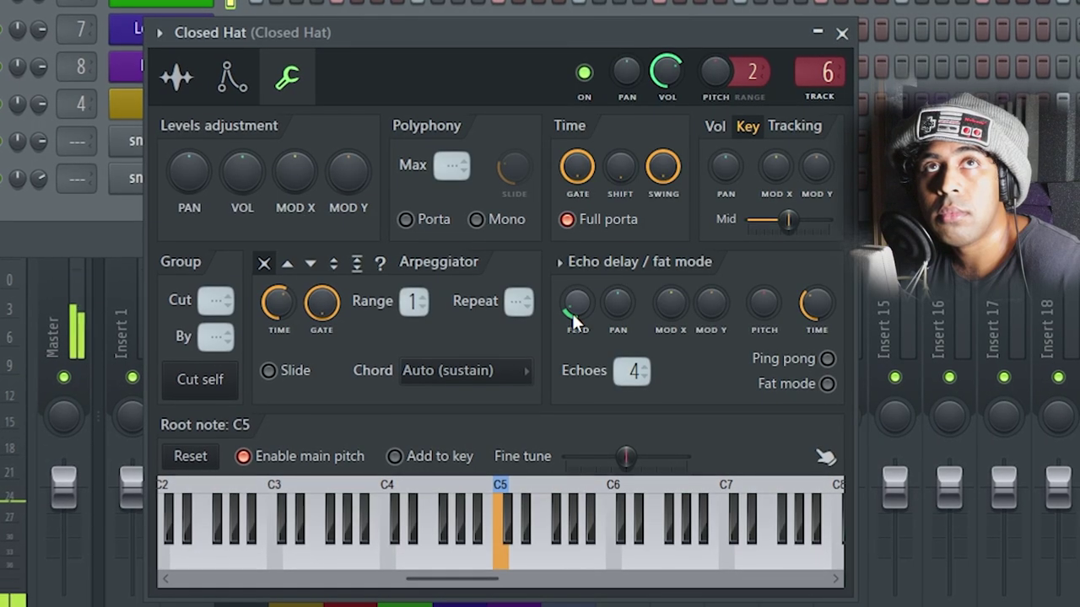
Step: Give the Closed Hat an echo delay with low feedback and 2 echoes, and adjust its echo pitch and Mod X
left_click_drag(571, 311, 575, 317)
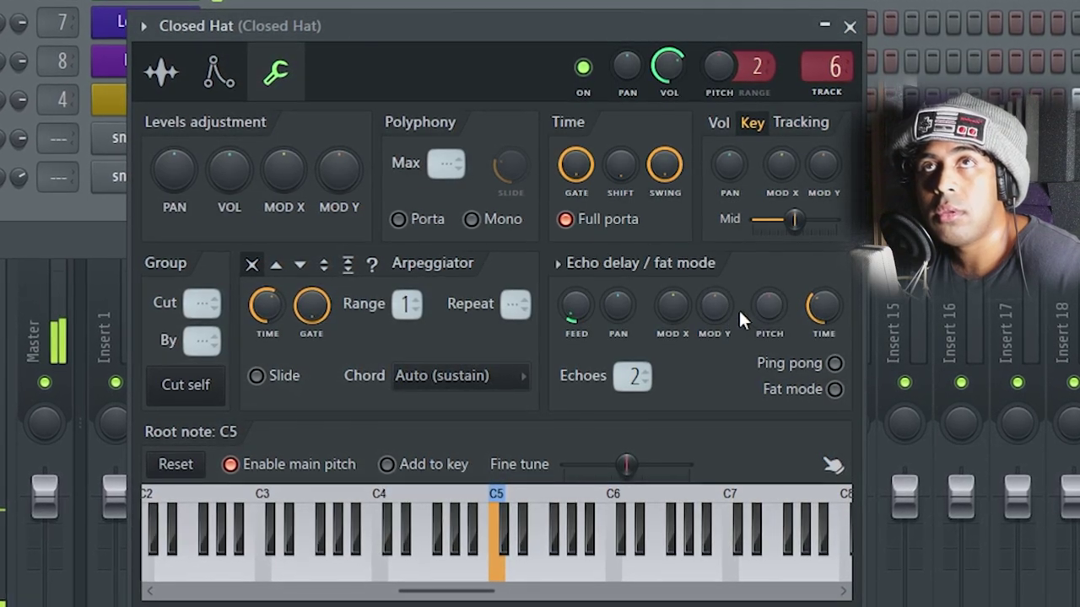
left_click_drag(770, 305, 800, 306)
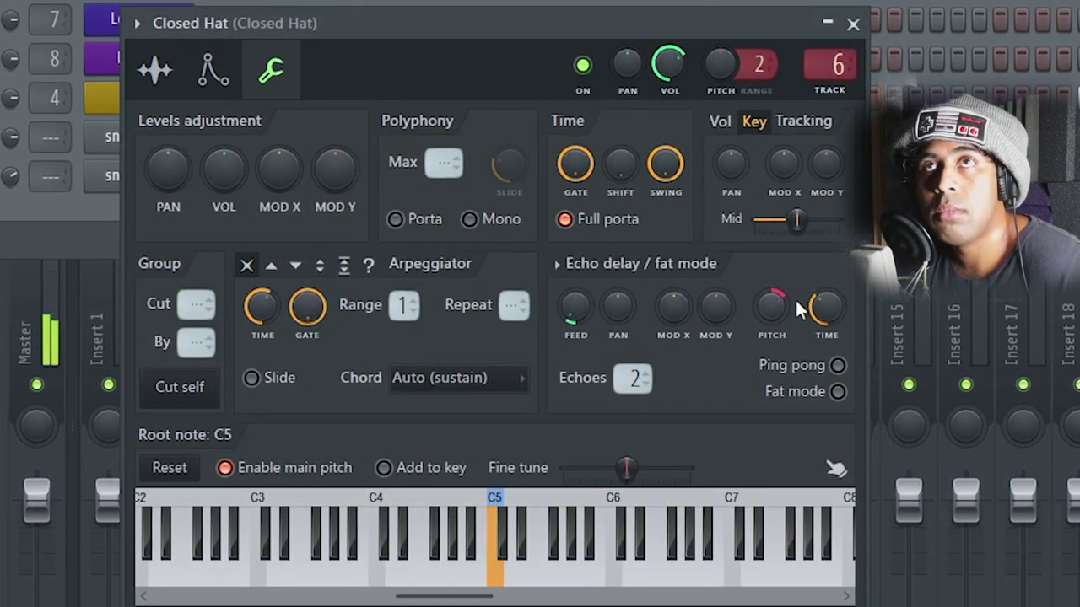
left_click_drag(674, 305, 715, 291)
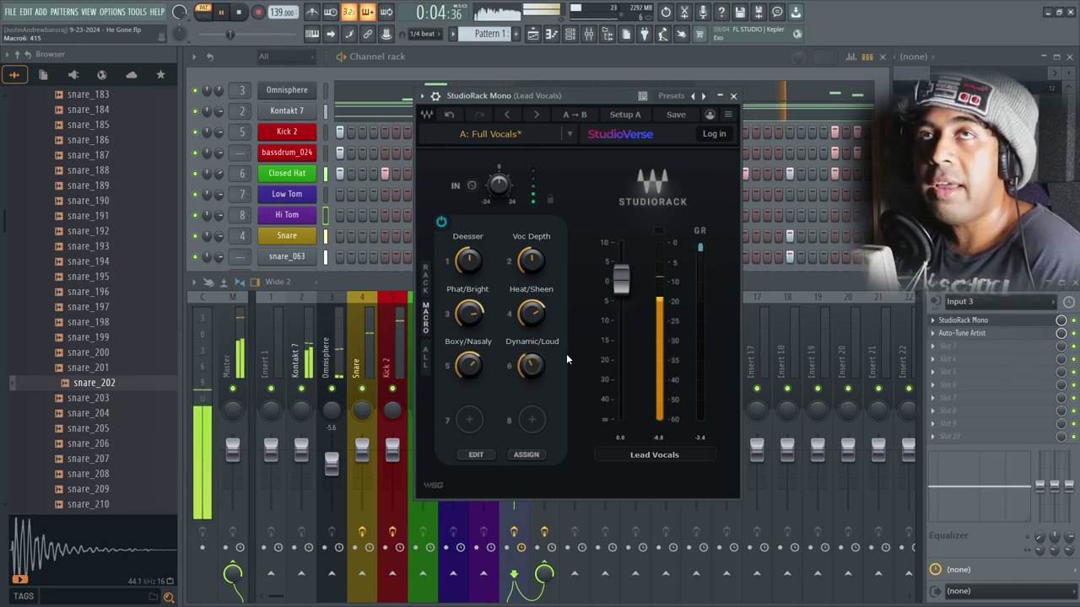
Step: Close StudioRack Mono and inspect the Auto-Tune Artist settings on the Lead Vocals track
left_click(995, 322)
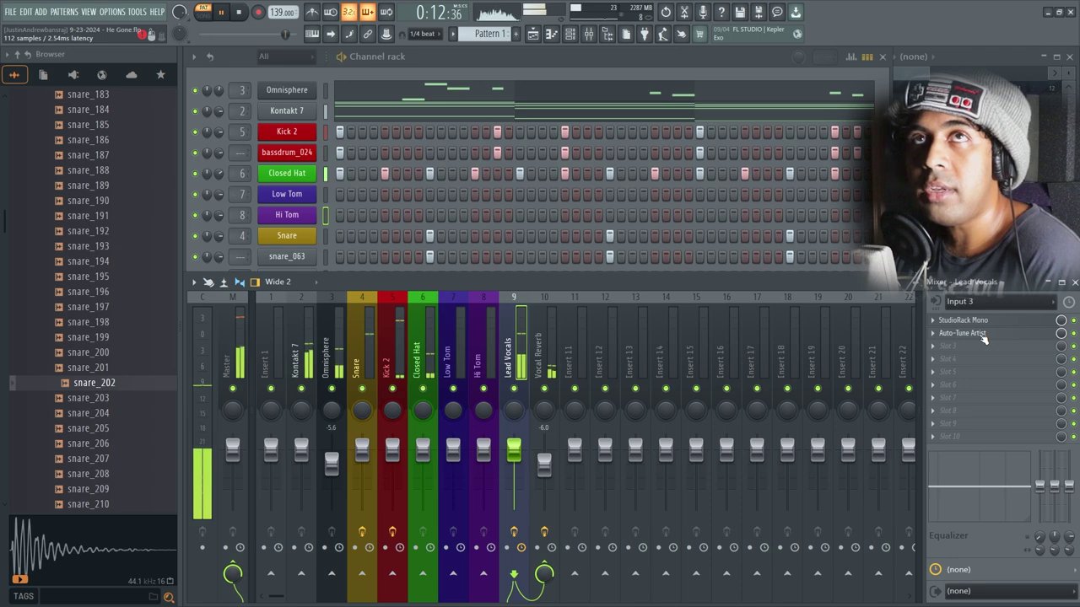
left_click(983, 334)
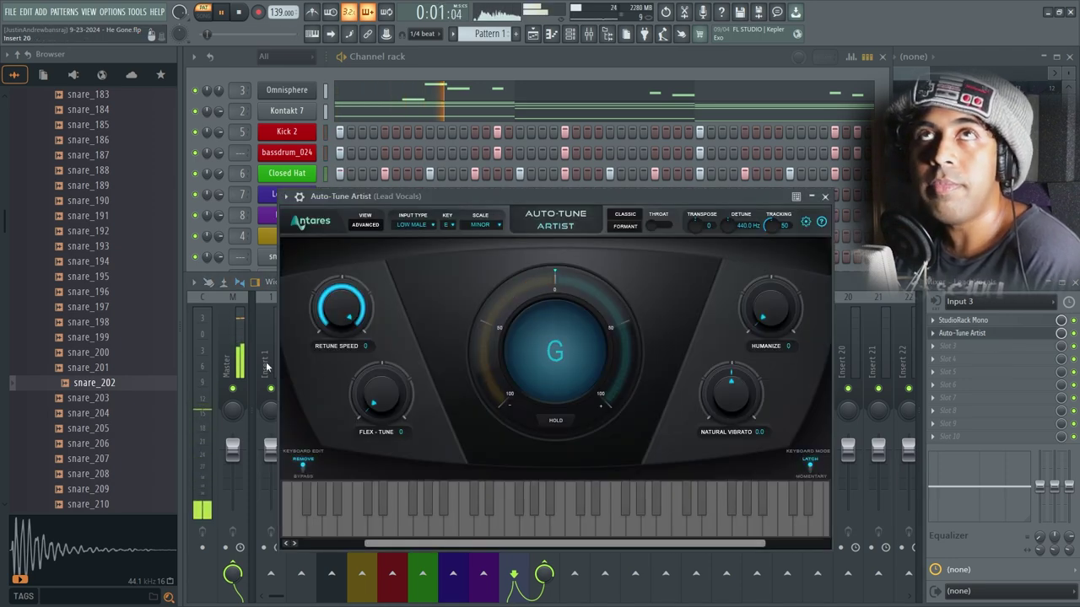
left_click(962, 333)
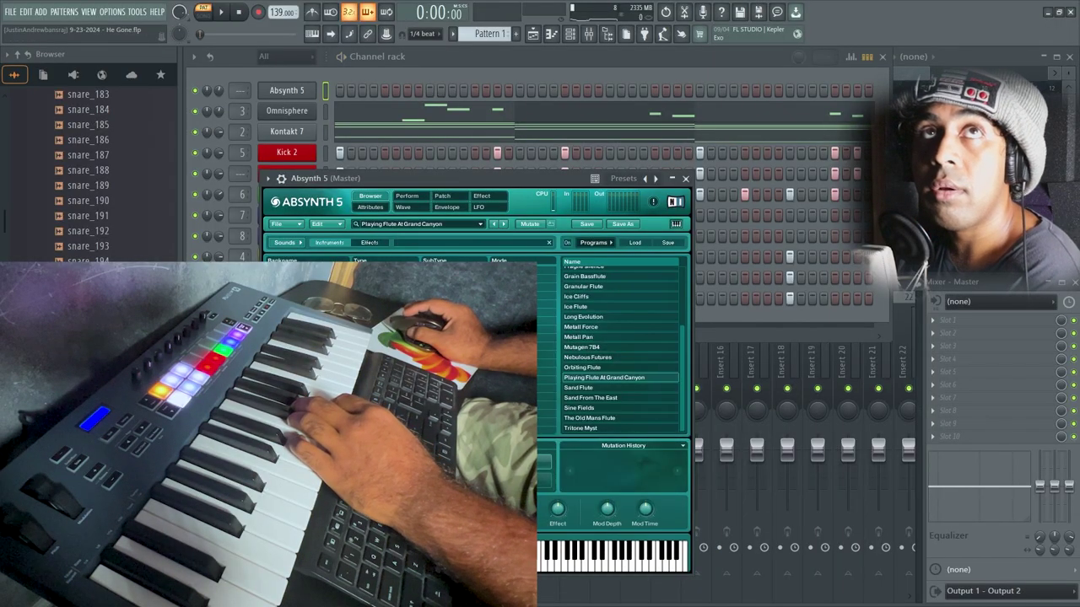
Step: Browse the Absynth 5 program list and select another sound to audition
key("space")
scroll(620, 346, "up", 10)
left_click(590, 319)
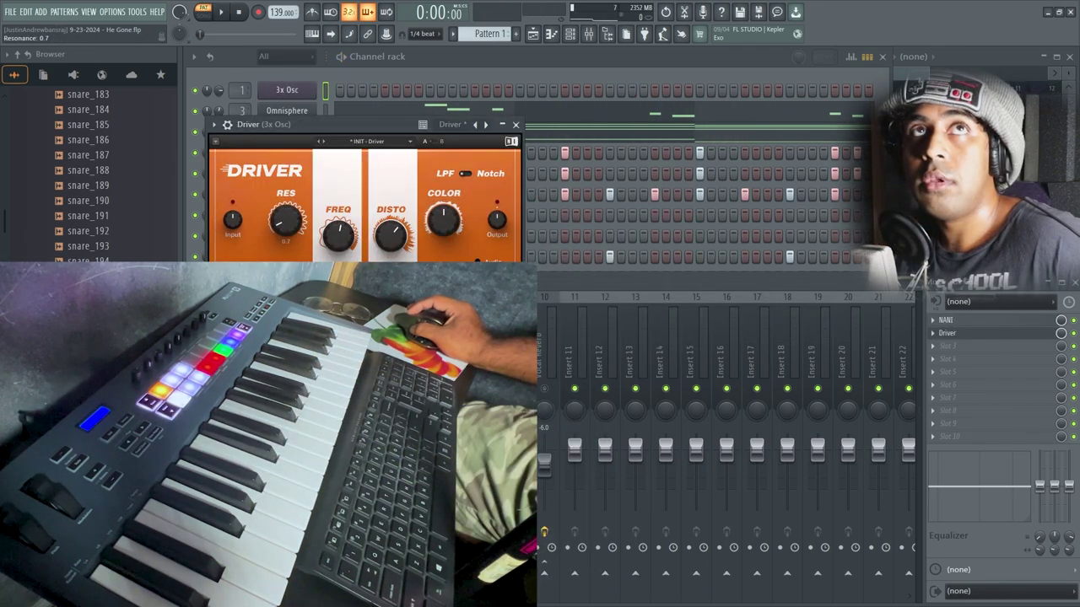
Step: Close the Driver effect and transpose the selected upper notes of the 3x Osc part up one octave
left_click(515, 125)
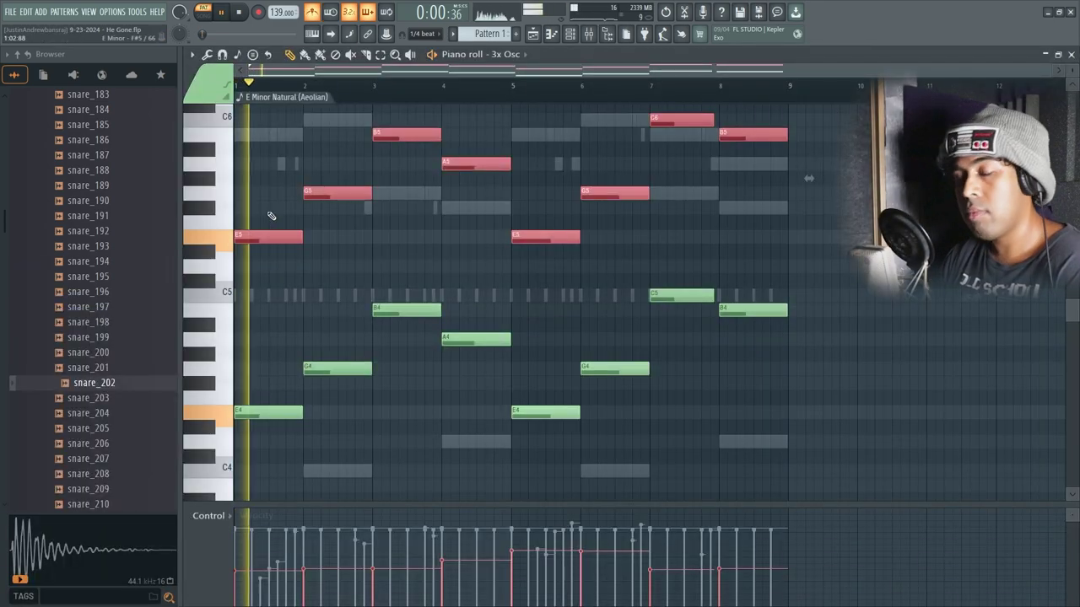
key("ctrl+Up")
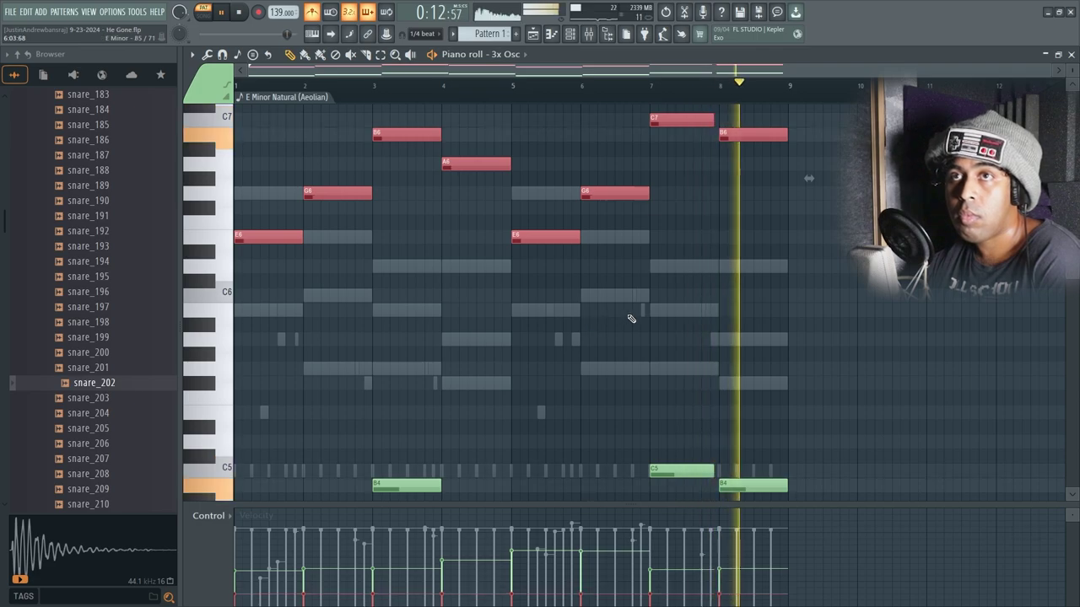
key("space")
key("F7")
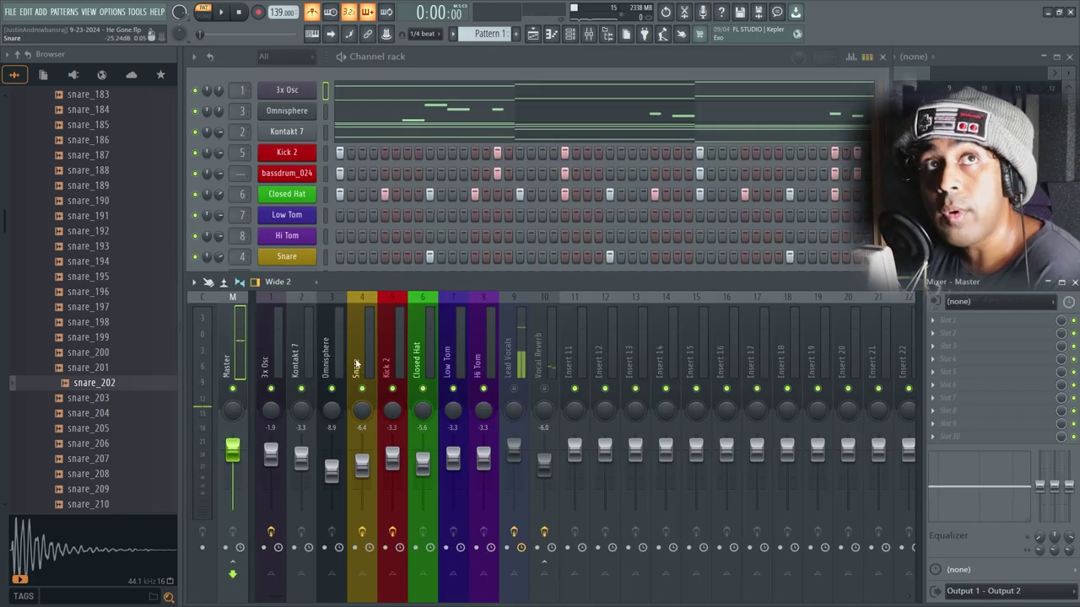
Step: Open the list of saved mixer track states for the Master track
right_click(242, 361)
mouse_move(371, 298)
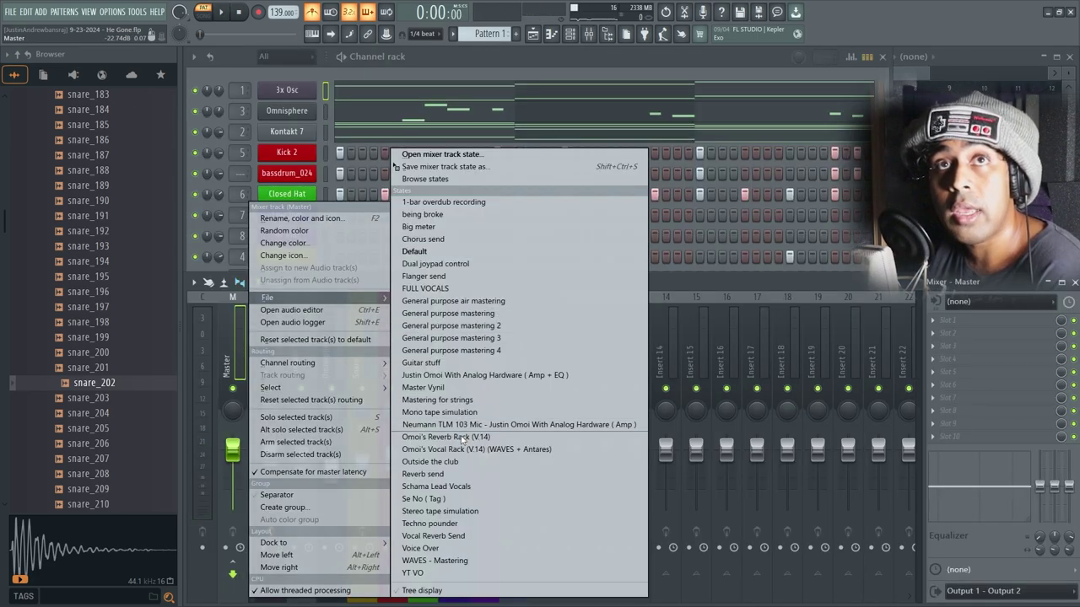